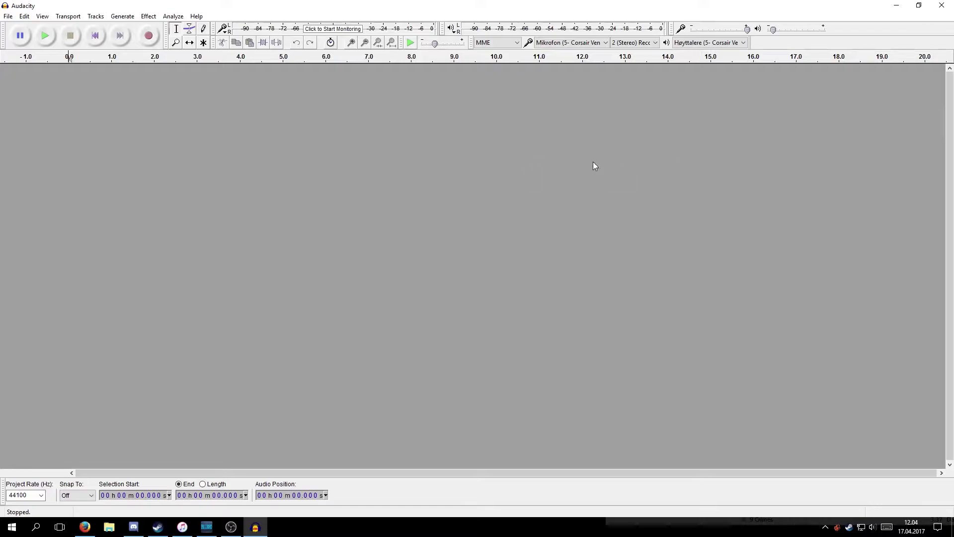
Step: Bring the song Wrecking Ball from the iTunes library into the empty Audacity project
key(alt+Tab)
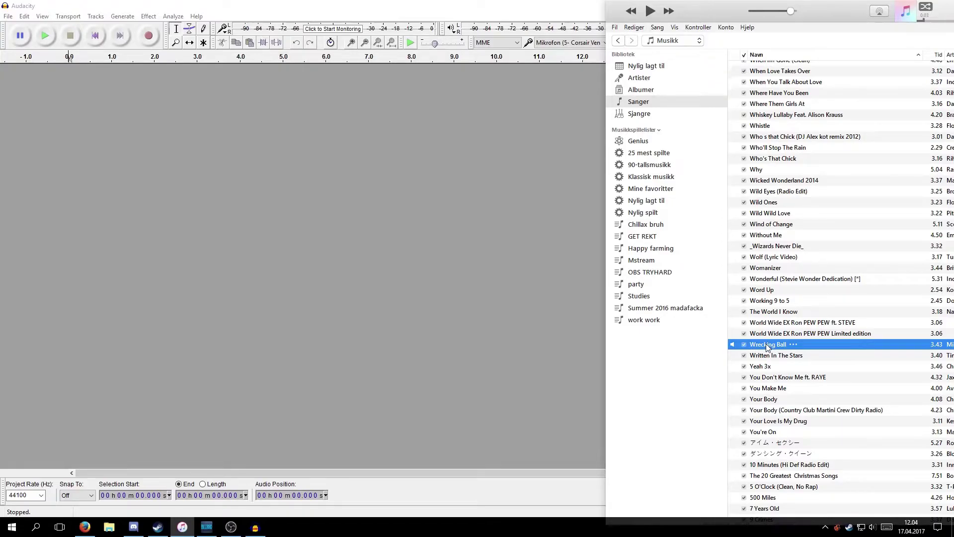
drag(768, 347, 348, 261)
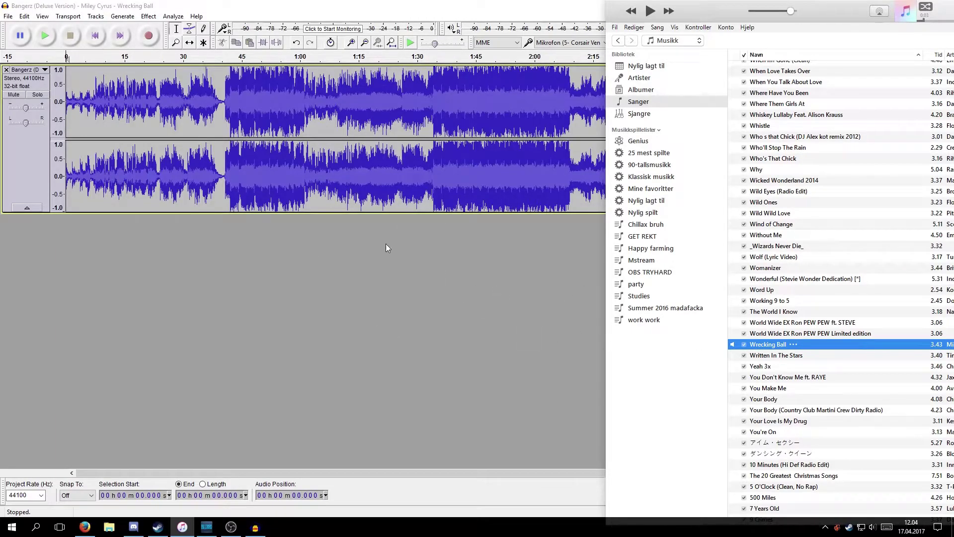
click(461, 300)
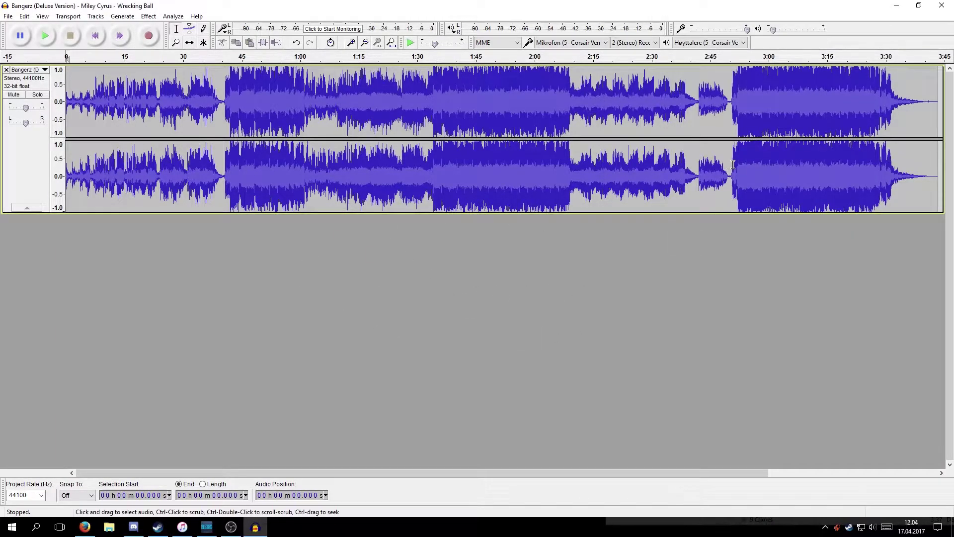
Step: Delete the song's audio from the start up to about 2 min 50 s, just before the final loud section
click(428, 162)
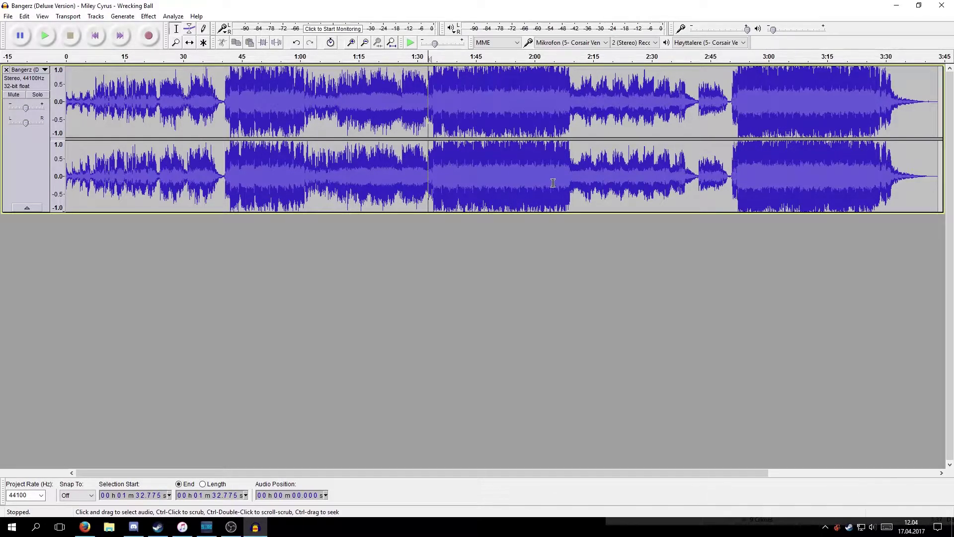
click(611, 172)
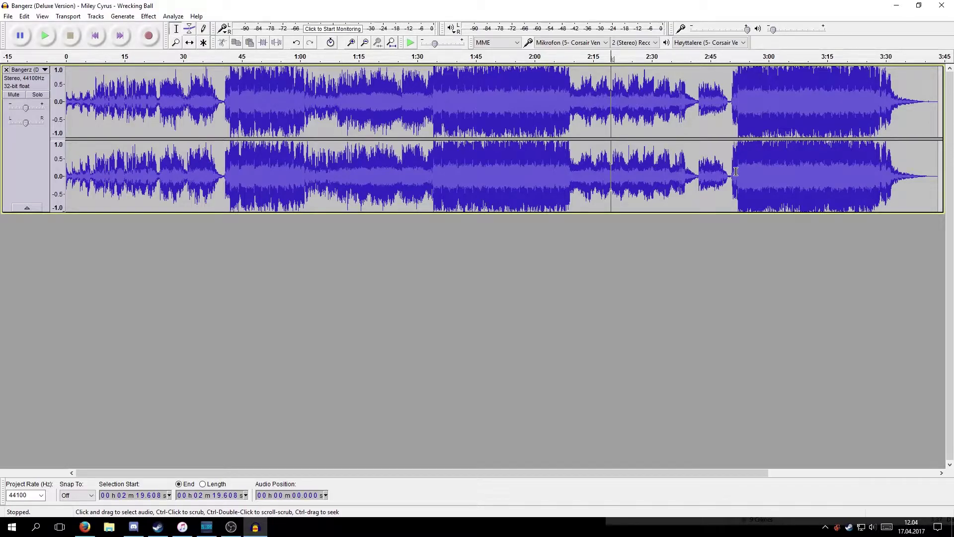
drag(730, 174, 65, 164)
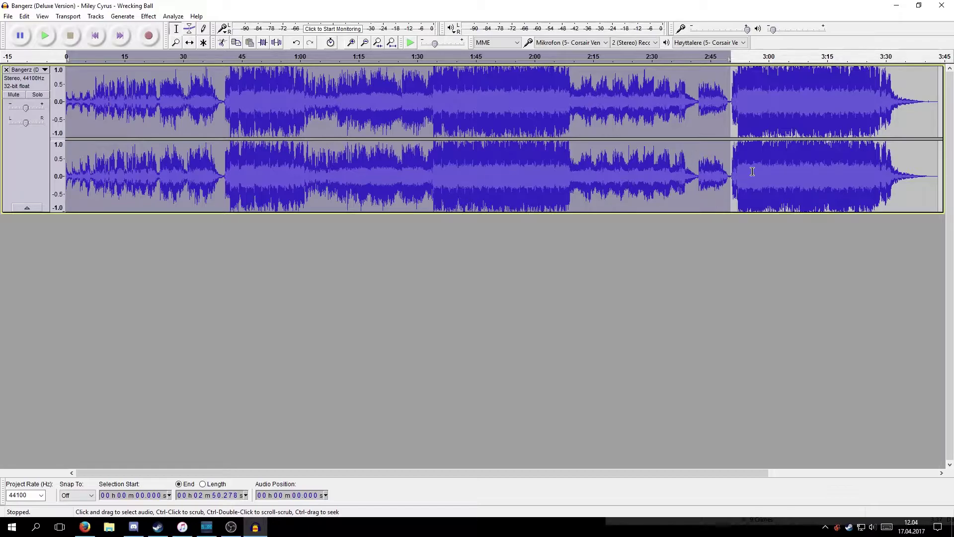
key(Delete)
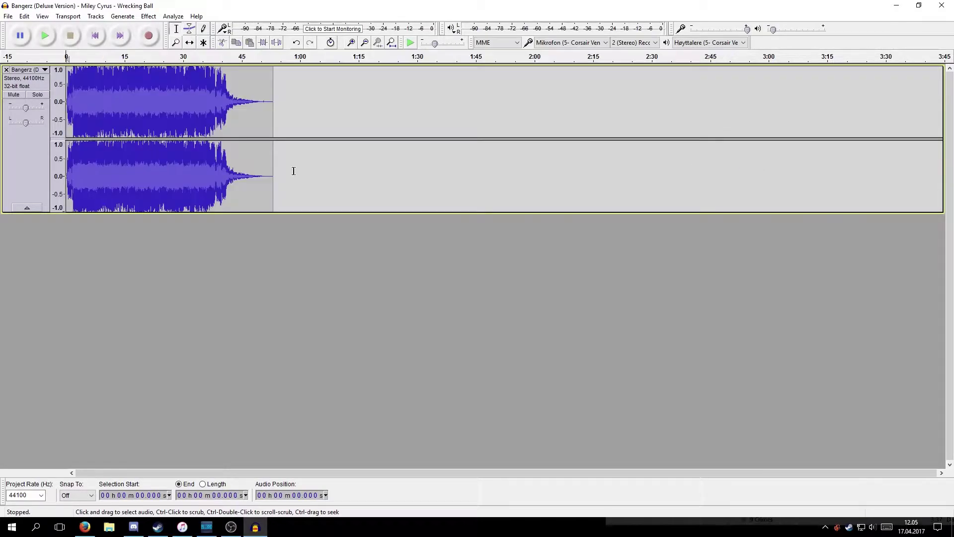
Step: Play back the beginning of the trimmed song and slightly lower the playback volume
click(71, 111)
key(ctrl+1)
key(ctrl+1)
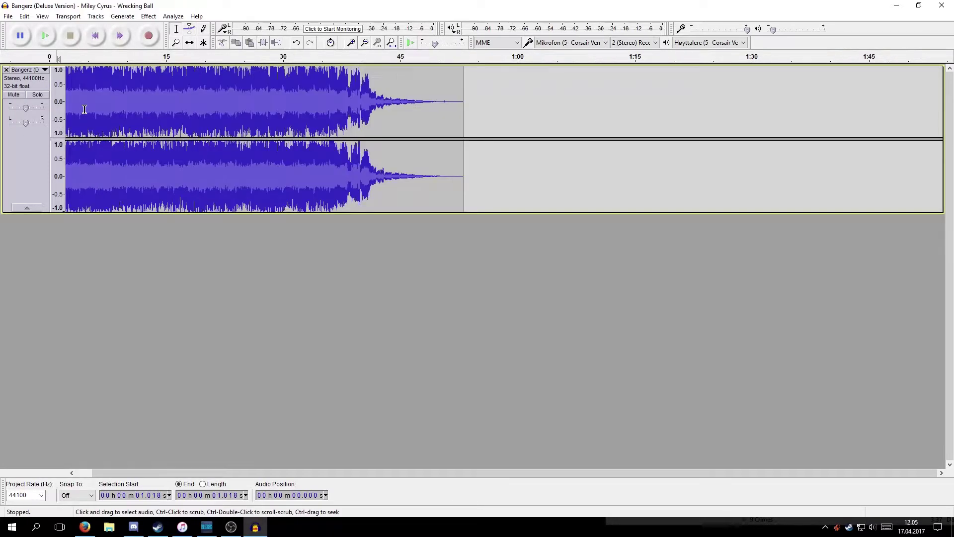
drag(296, 473, 236, 469)
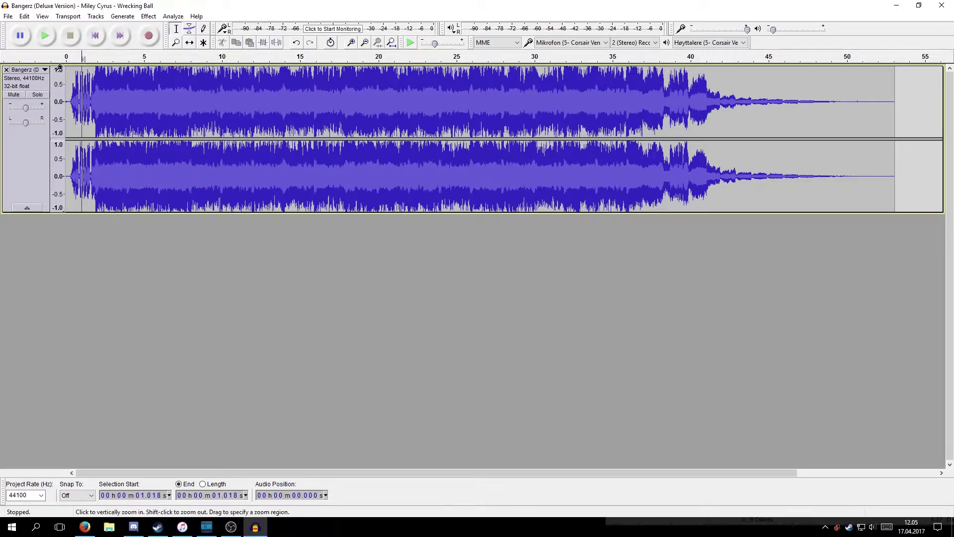
click(45, 54)
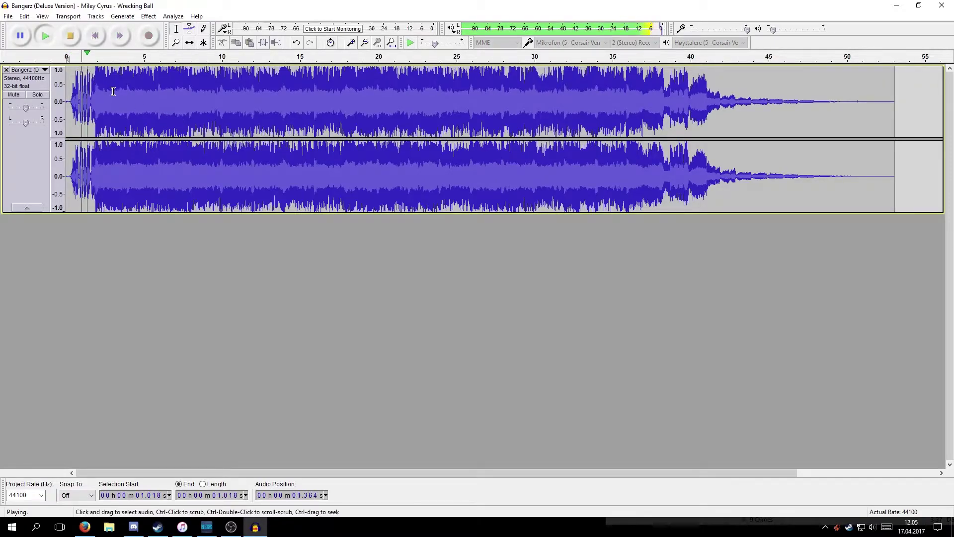
key(space)
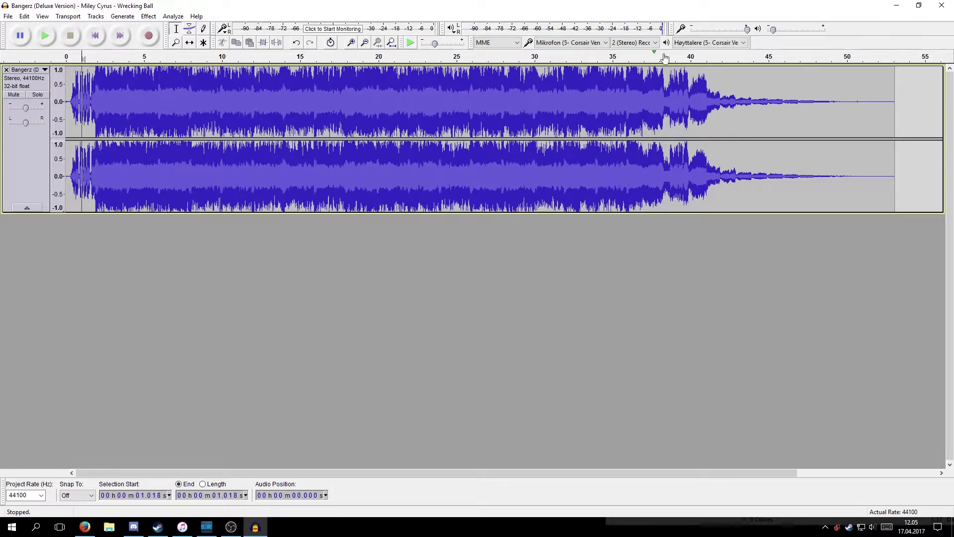
mouse_move(774, 34)
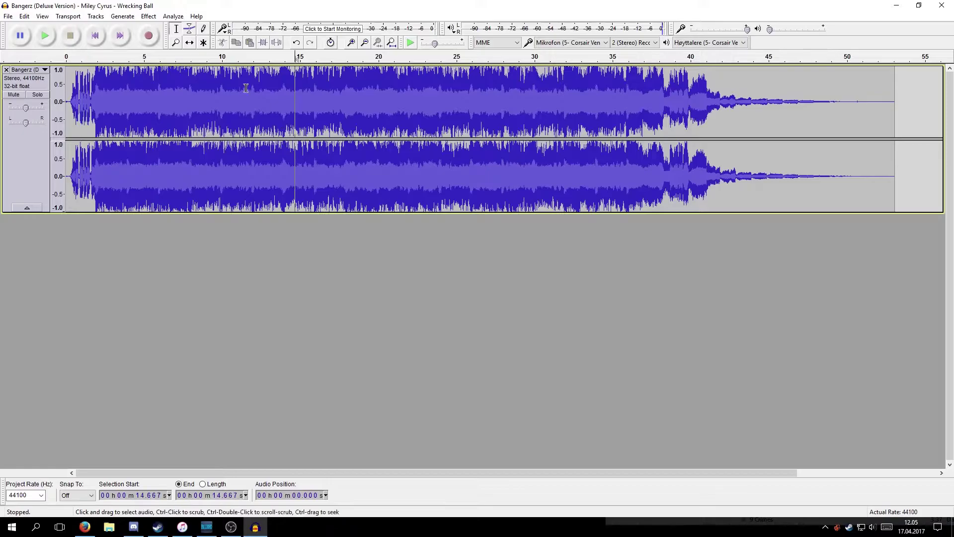
Step: Apply the Bass and Treble effect to the whole track with bass -1.2 dB and treble 0.3 dB
key(ctrl+a)
click(155, 18)
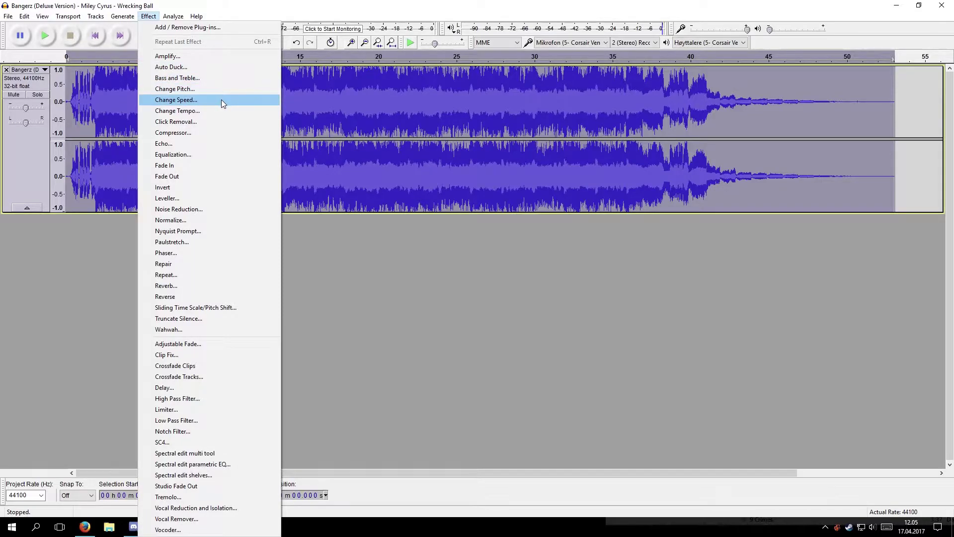
click(222, 78)
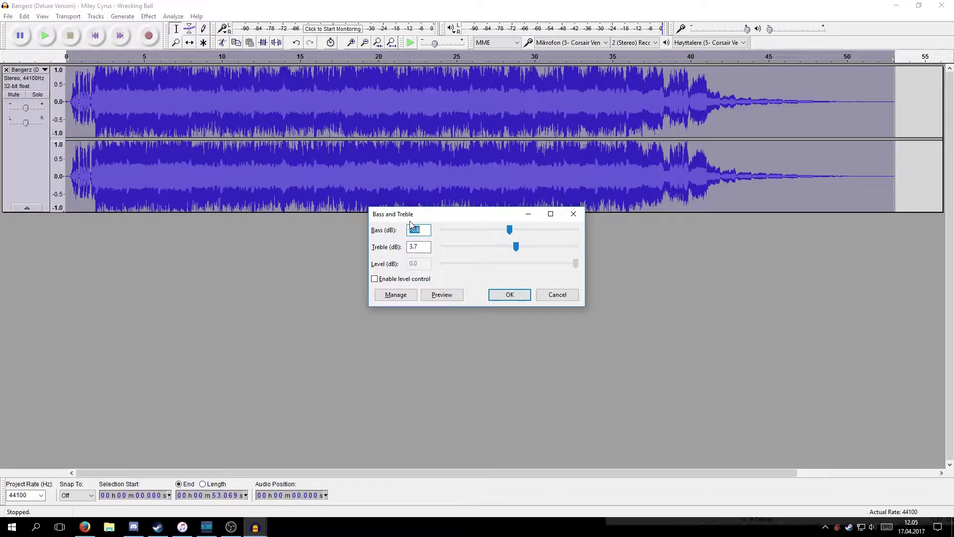
drag(517, 248, 509, 245)
click(508, 230)
drag(506, 228, 505, 229)
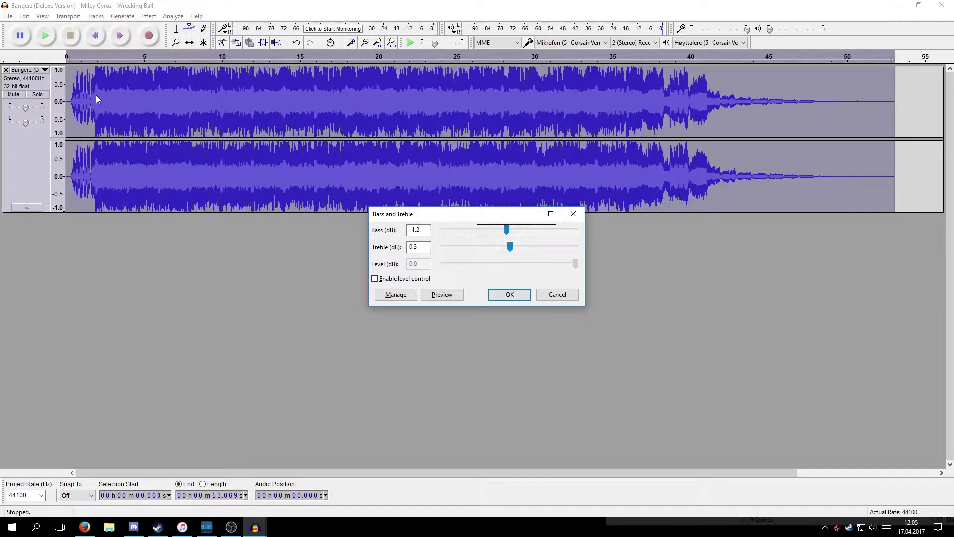
click(503, 298)
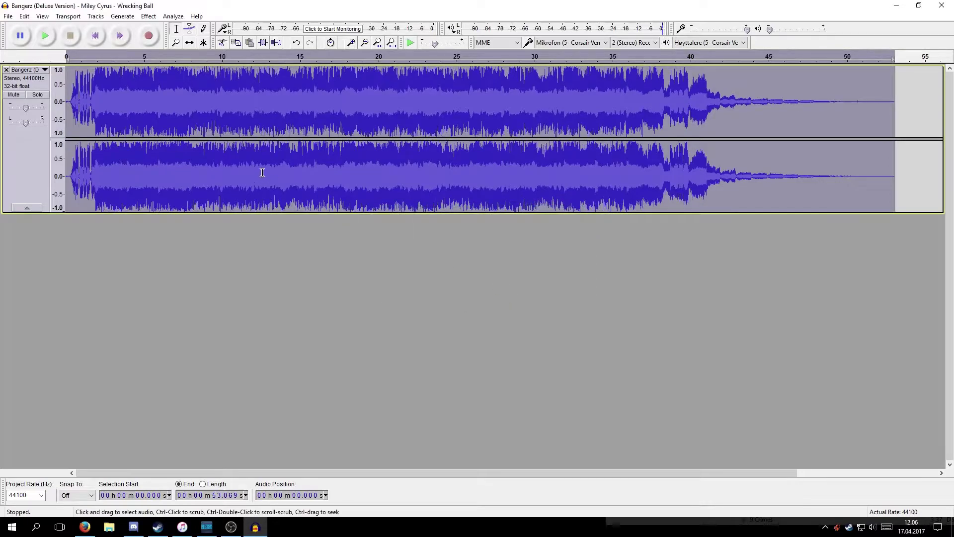
Step: Play the start of the track to hear the bass and treble adjustment
click(147, 163)
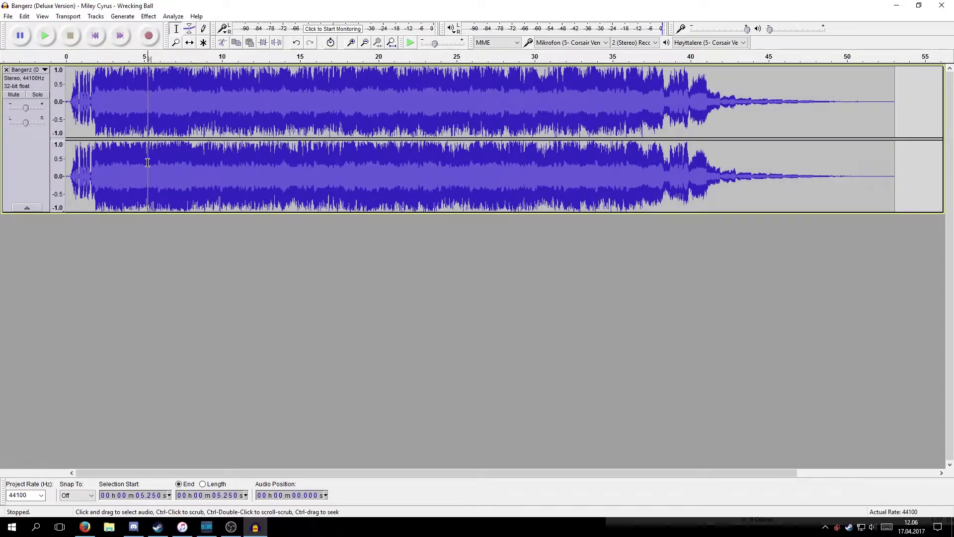
click(70, 174)
key(space)
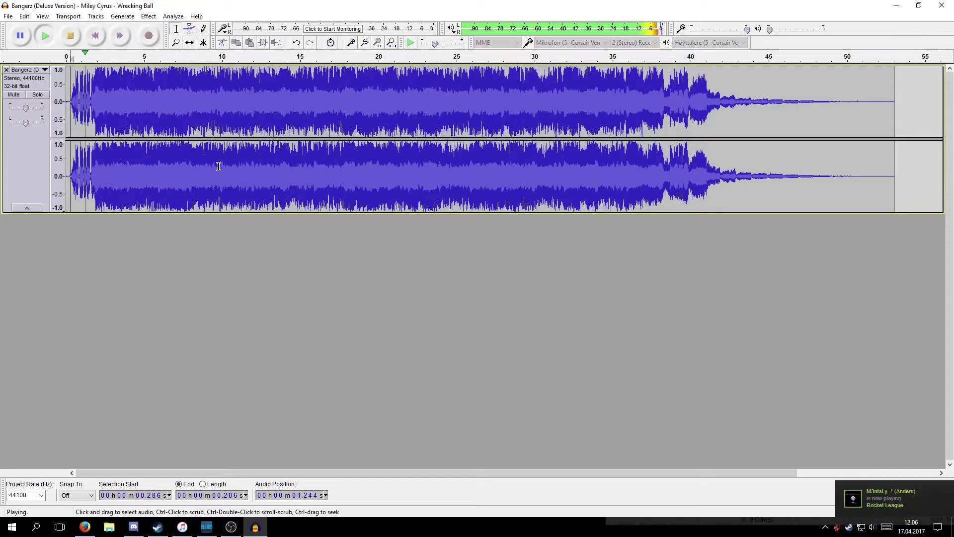
key(space)
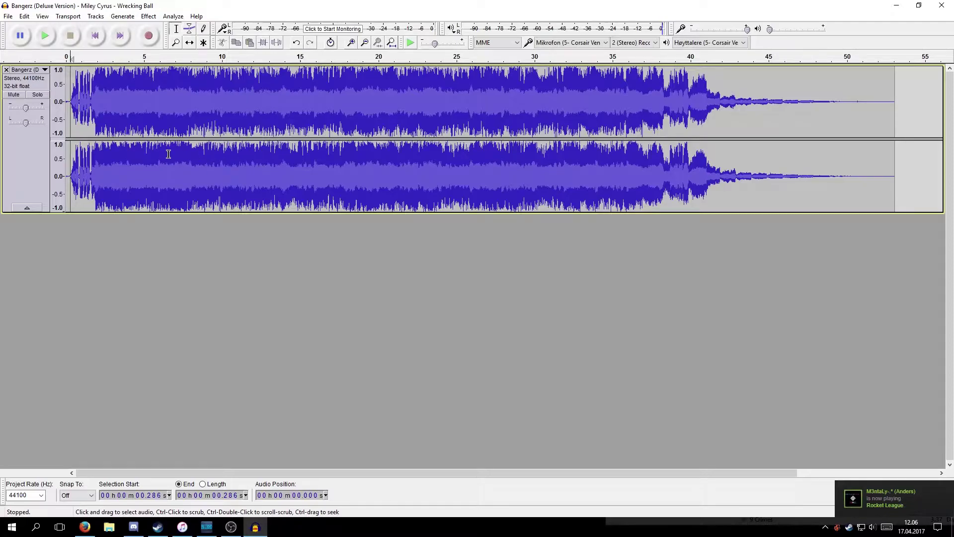
click(219, 99)
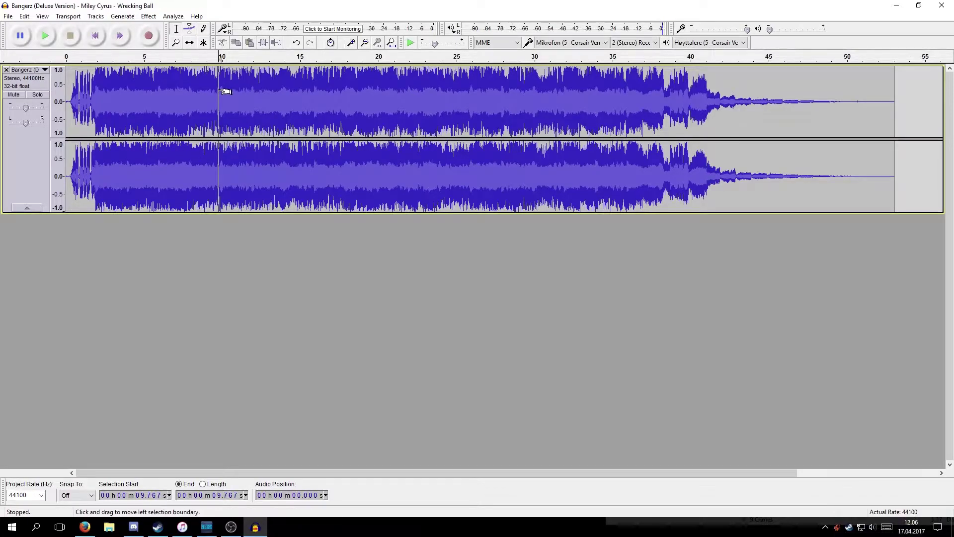
click(290, 116)
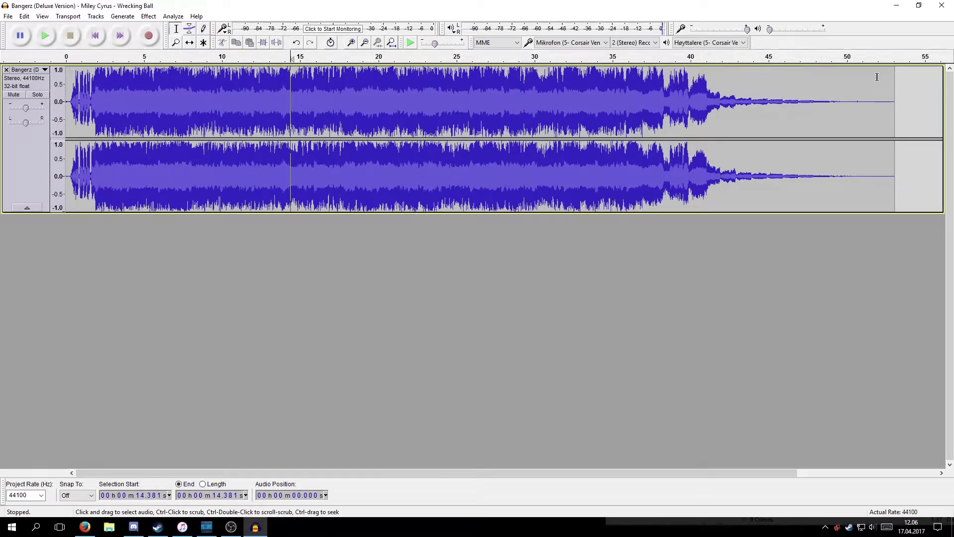
Step: Apply Change Speed to the entire track with a speed multiplier of 1.200 and play back the result
double_click(203, 102)
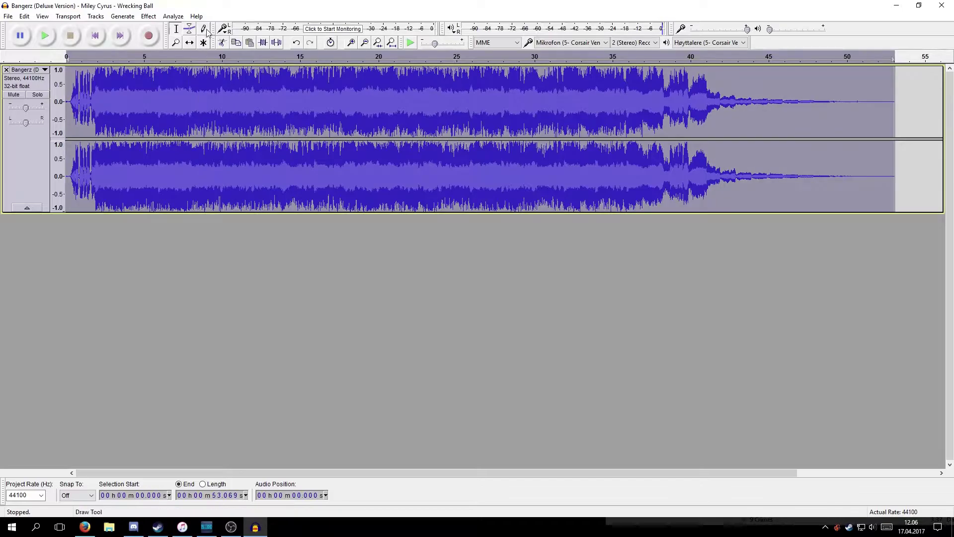
click(141, 17)
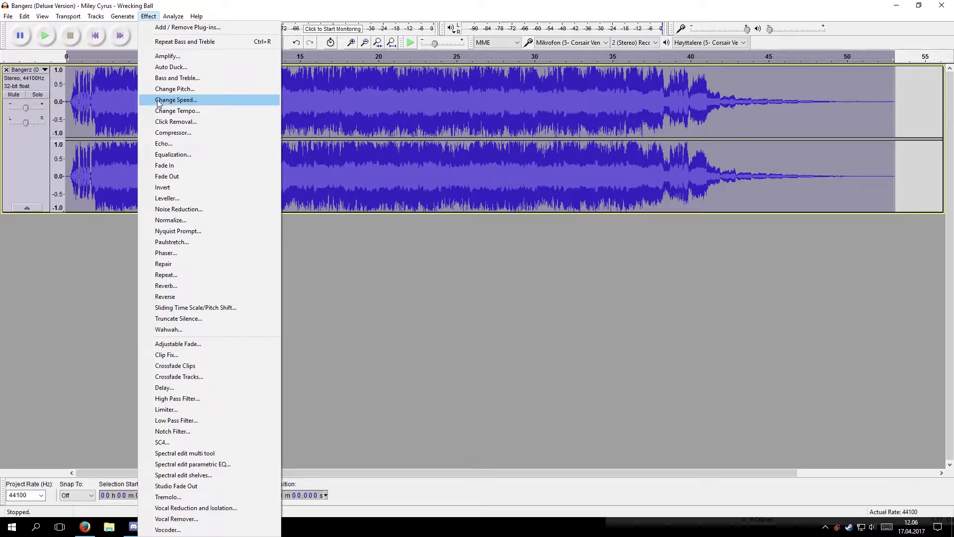
click(174, 100)
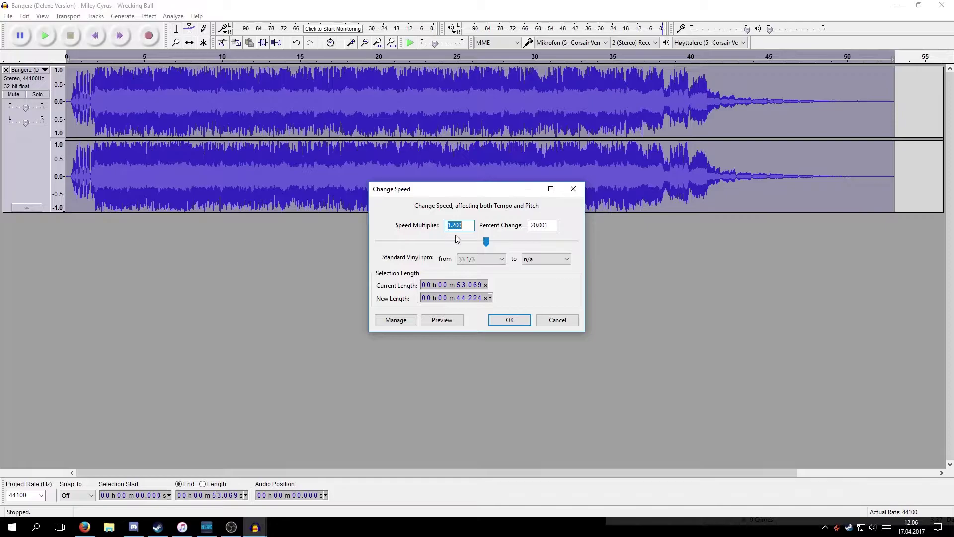
click(509, 320)
key(space)
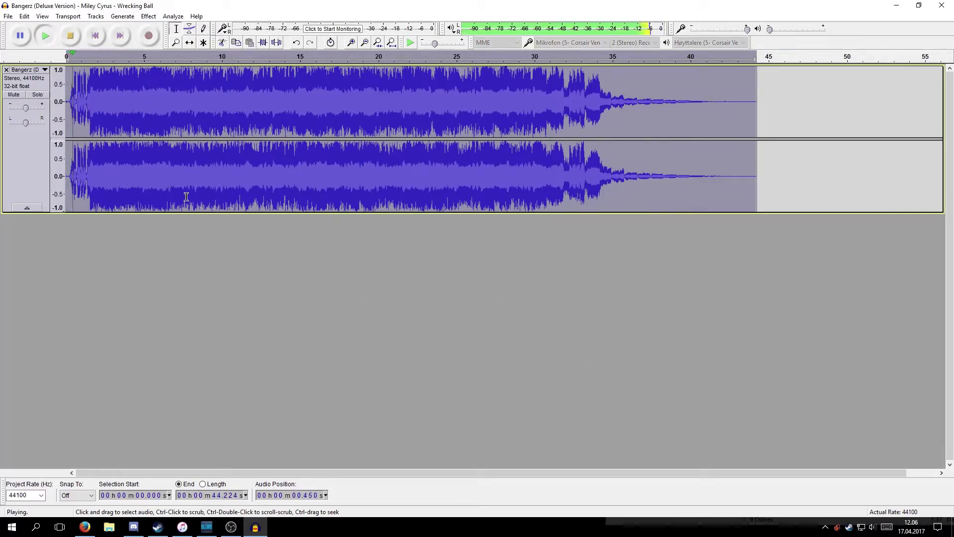
key(space)
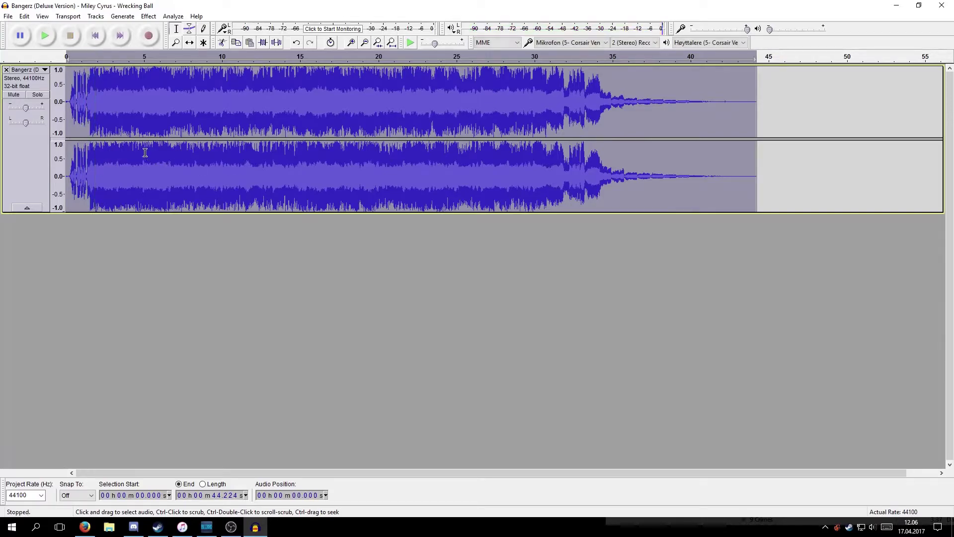
Step: Delete the audio from about 9.8 s to the end of the track
click(162, 152)
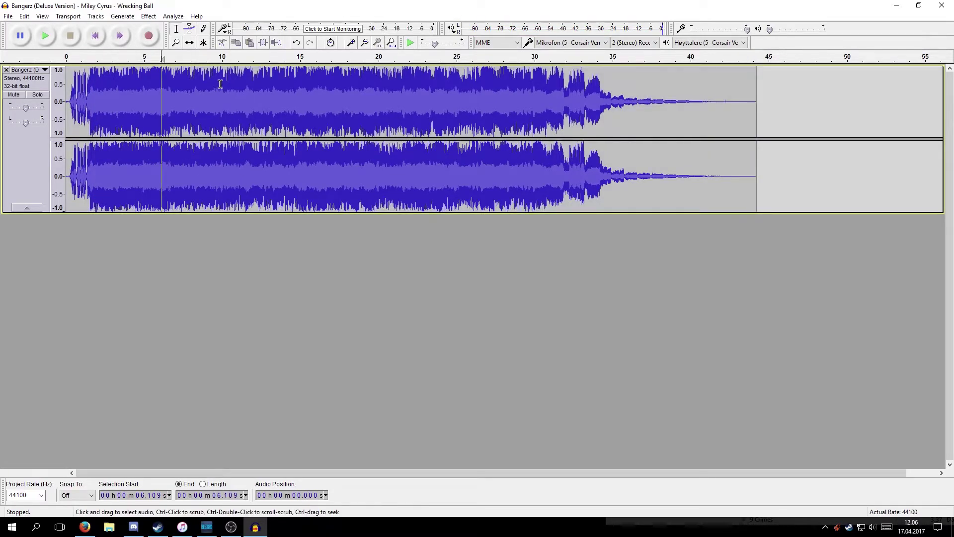
drag(219, 85, 757, 124)
key(Delete)
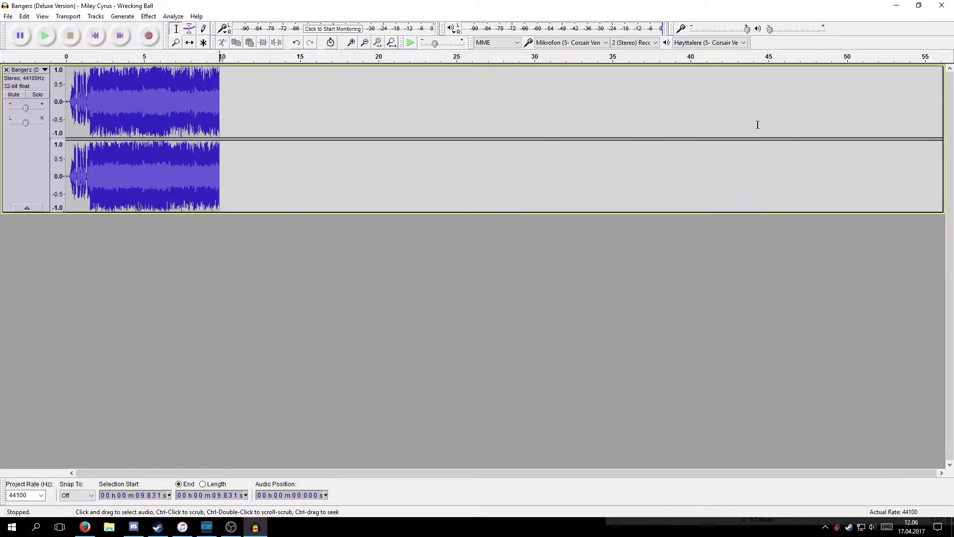
click(215, 83)
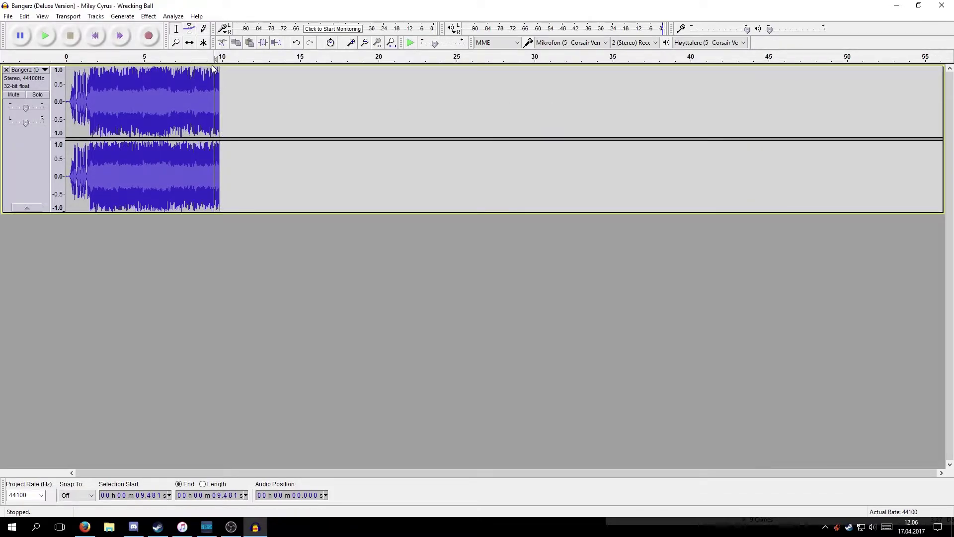
click(237, 76)
click(197, 88)
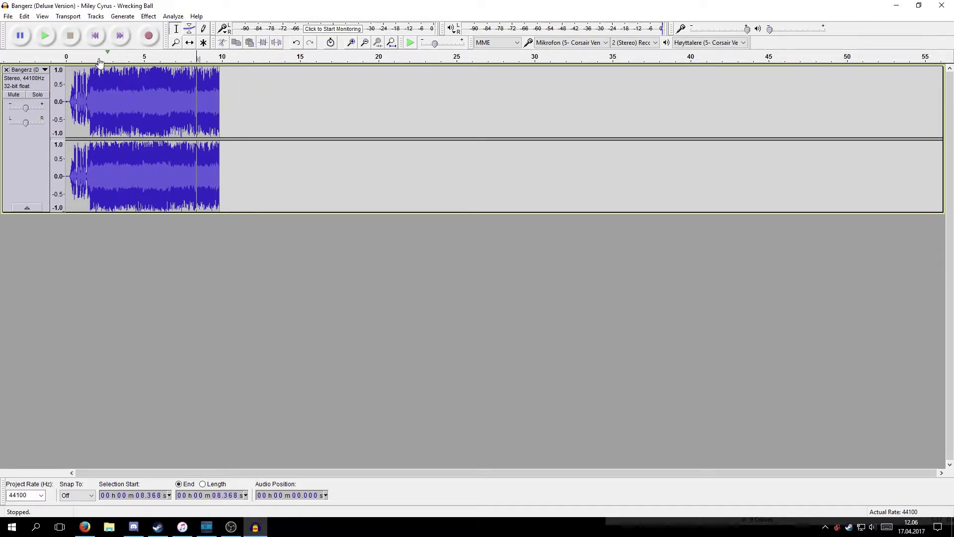
Step: Split the stereo track into two mono tracks
click(44, 70)
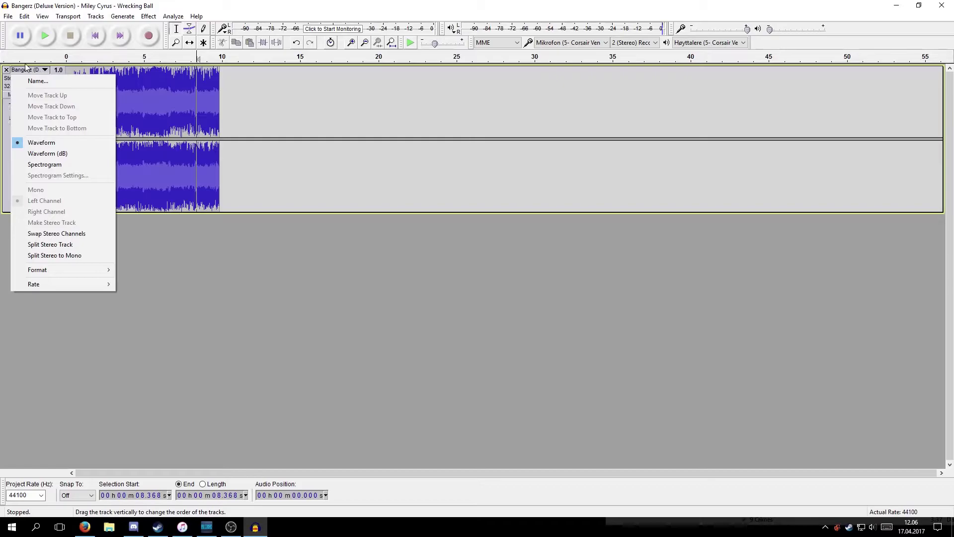
click(72, 256)
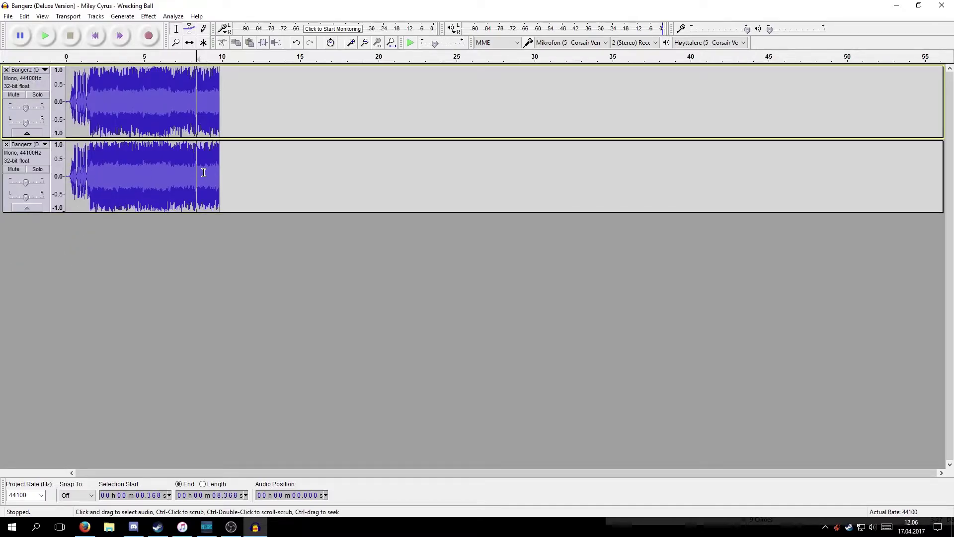
click(163, 113)
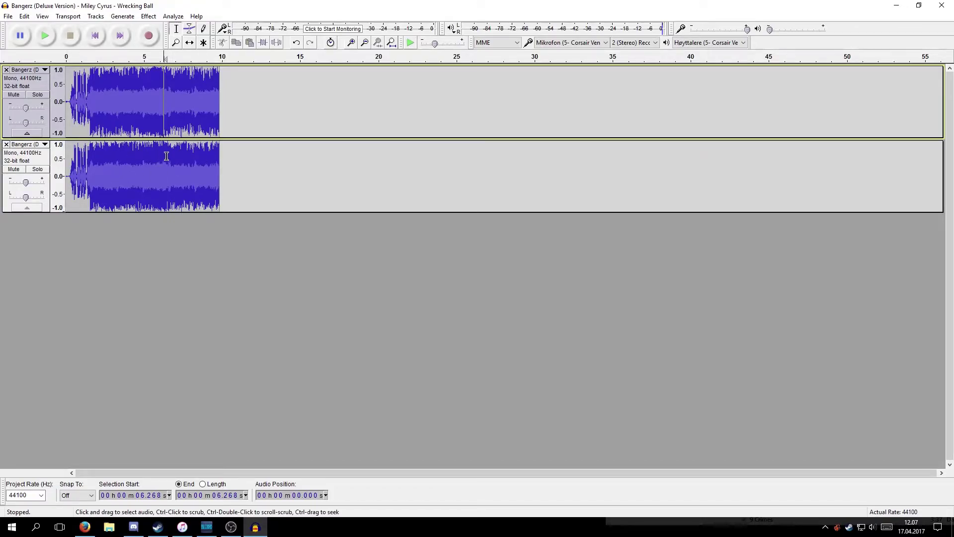
click(157, 119)
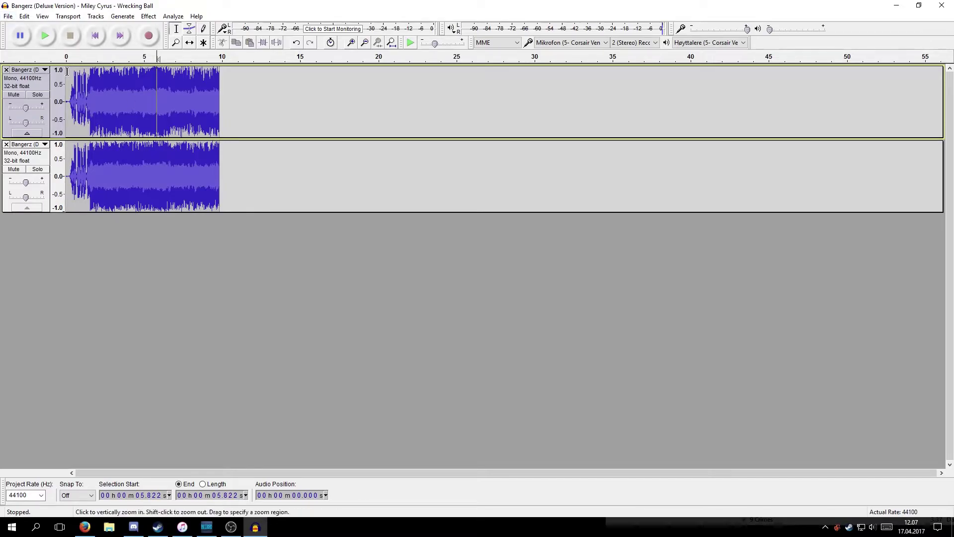
Step: Start exporting the audio as an Ogg Vorbis file and name it wrecking
click(12, 16)
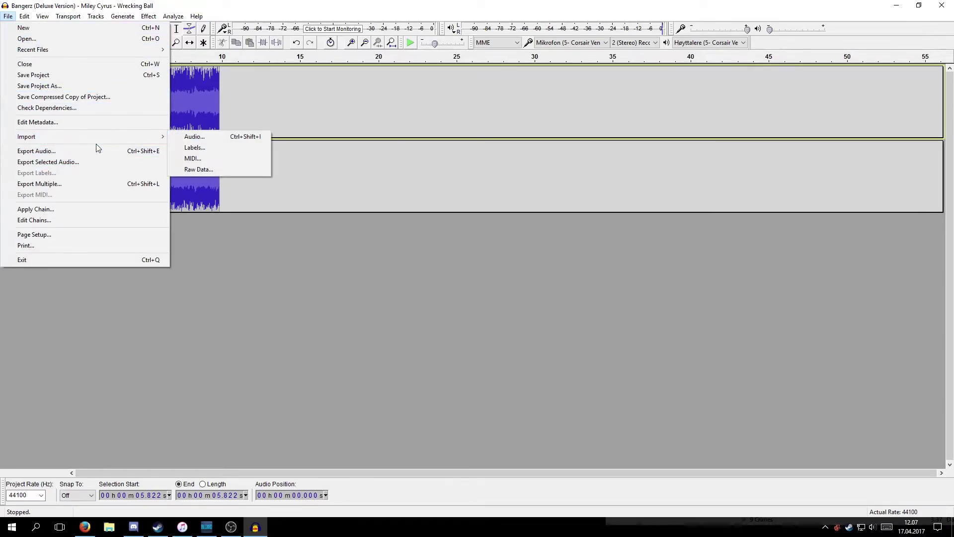
click(89, 151)
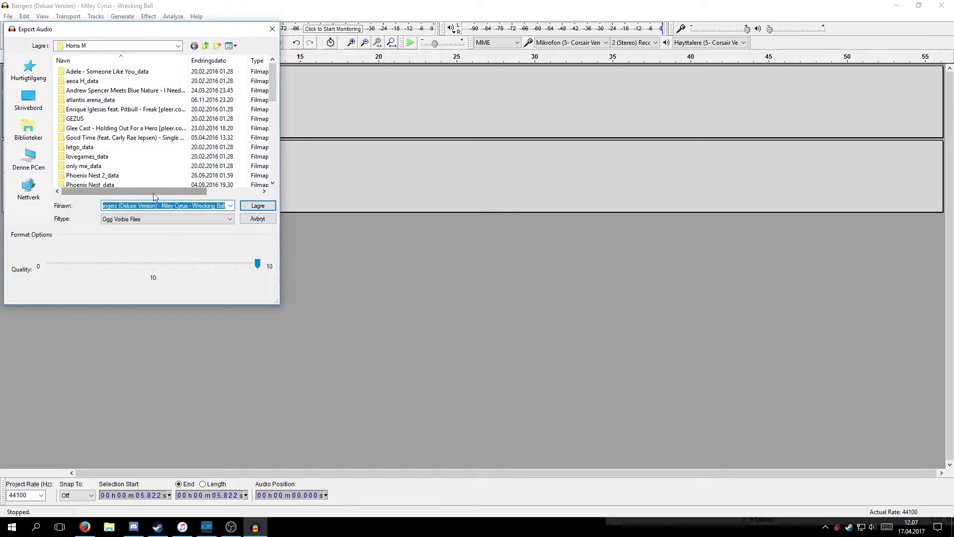
text(wrecking)
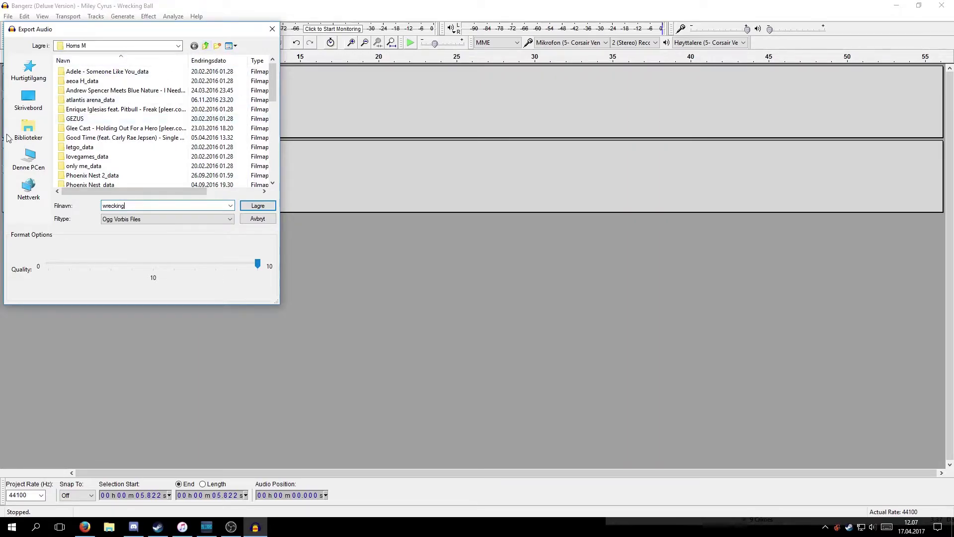
Step: Set the export location to the Horns folder inside Documents > ManiaPlanet > Skins
click(28, 128)
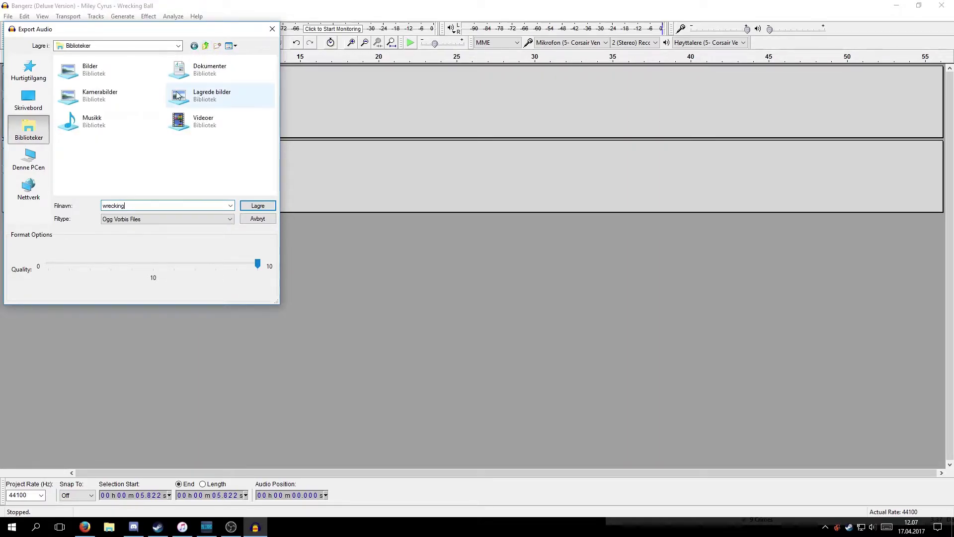
double_click(179, 72)
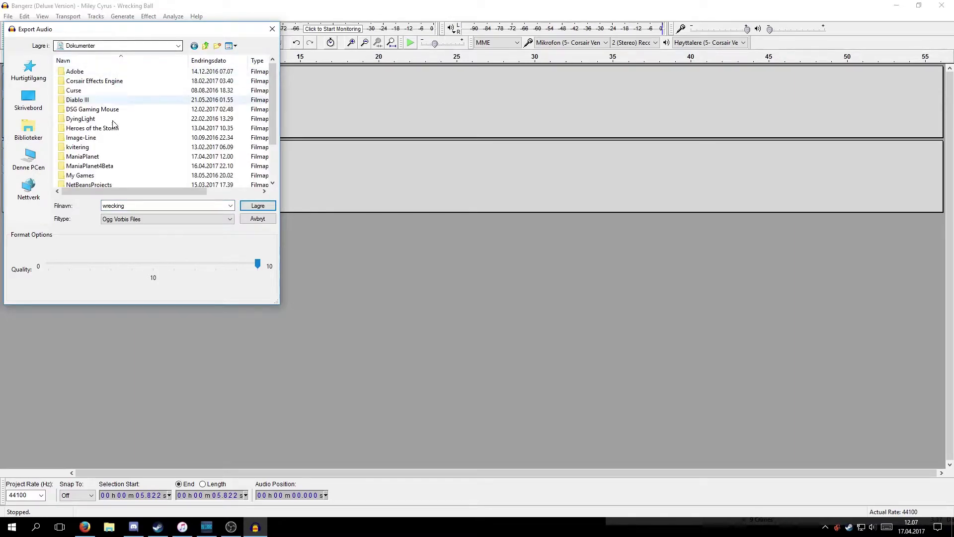
click(90, 157)
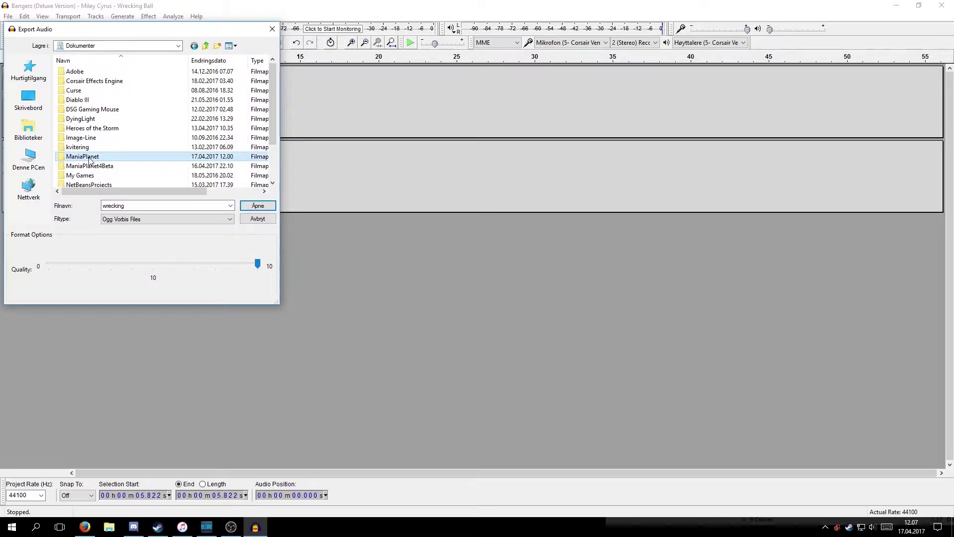
double_click(125, 157)
scroll(114, 159, down, 1)
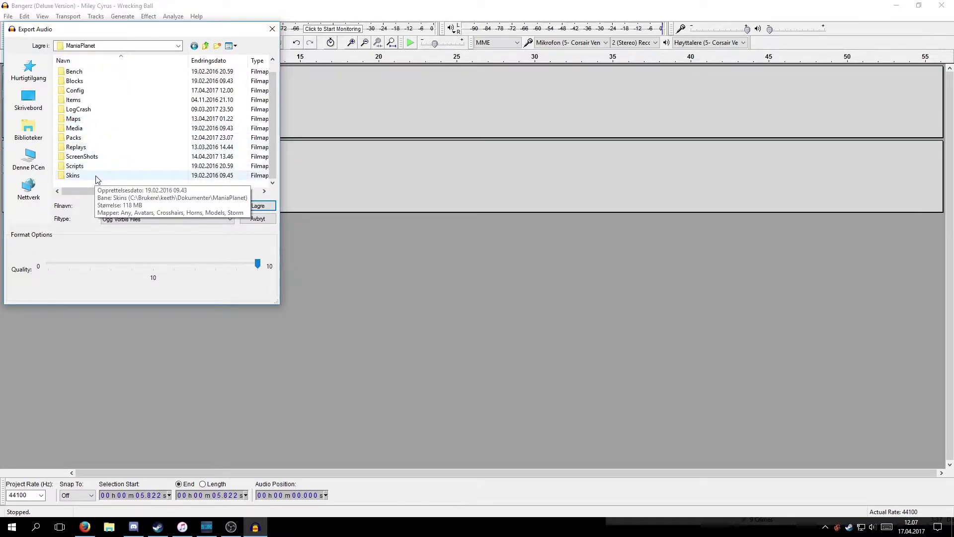
double_click(97, 177)
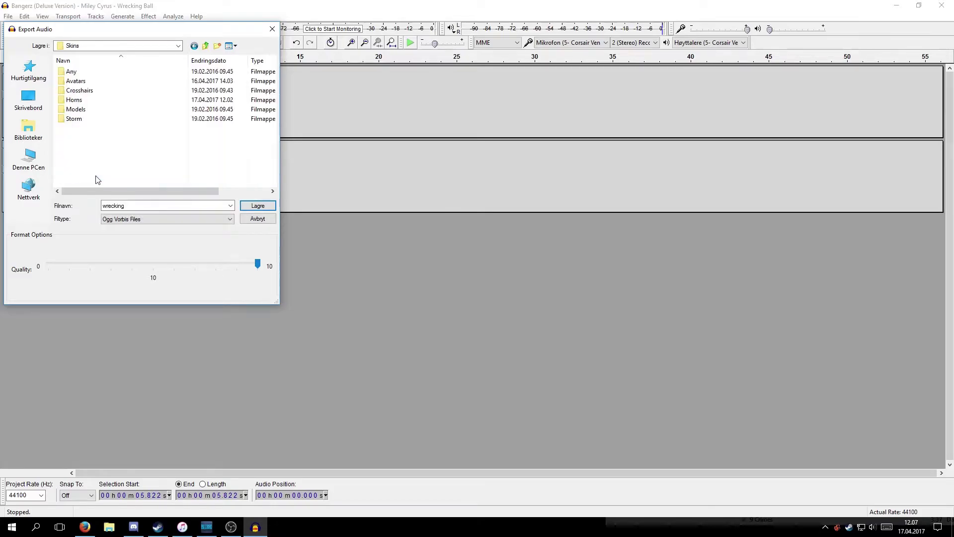
double_click(119, 100)
scroll(128, 113, down, 5)
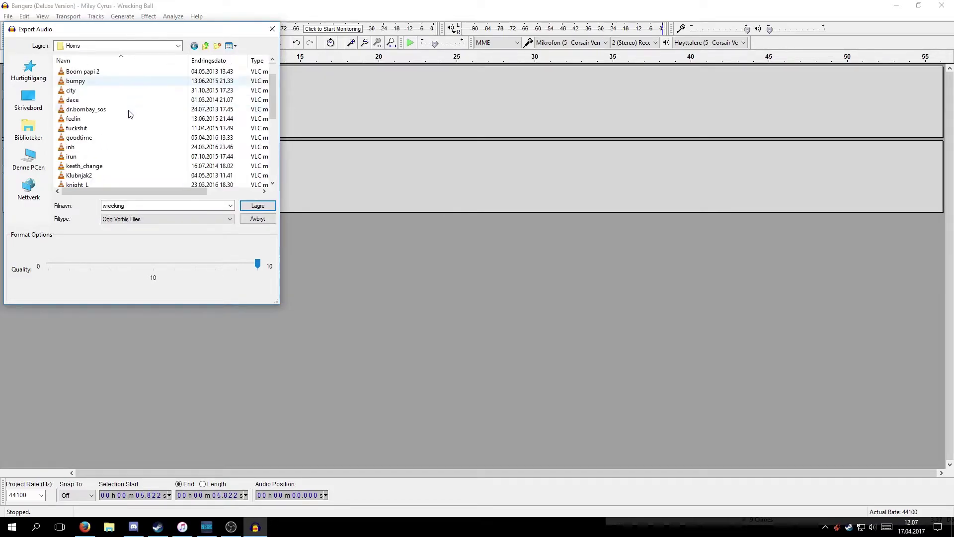
scroll(131, 124, down, 4)
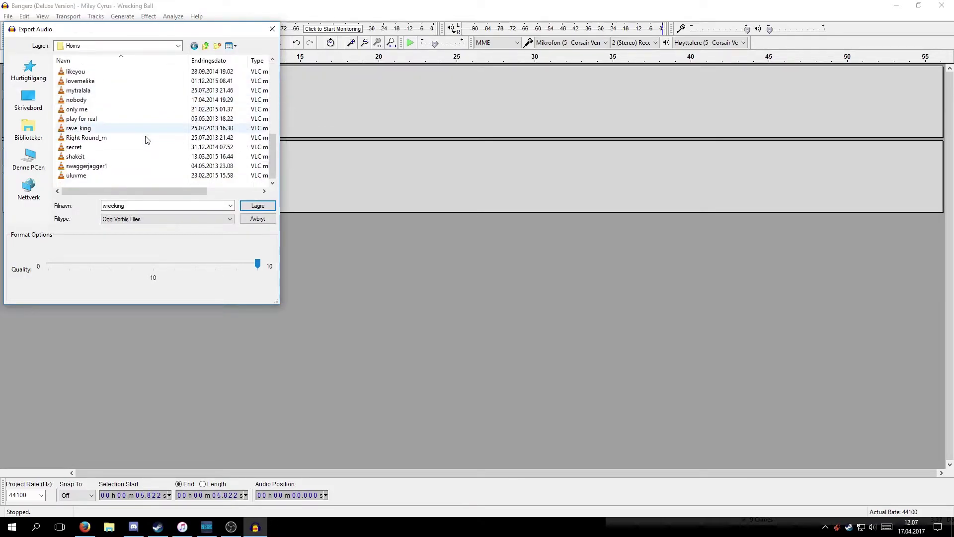
Step: Save the export as a single-channel mono mixdown with all metadata tags cleared
double_click(150, 205)
click(257, 206)
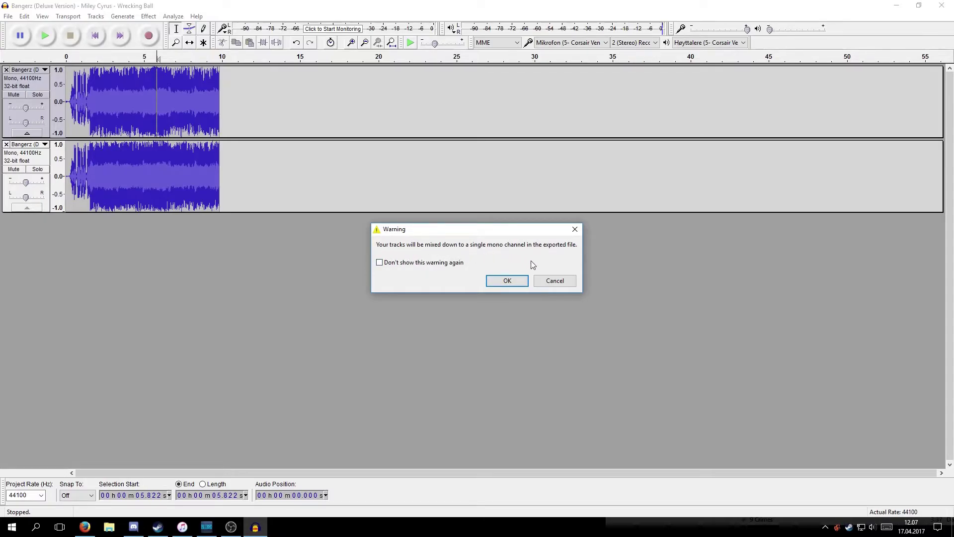
click(512, 282)
click(529, 354)
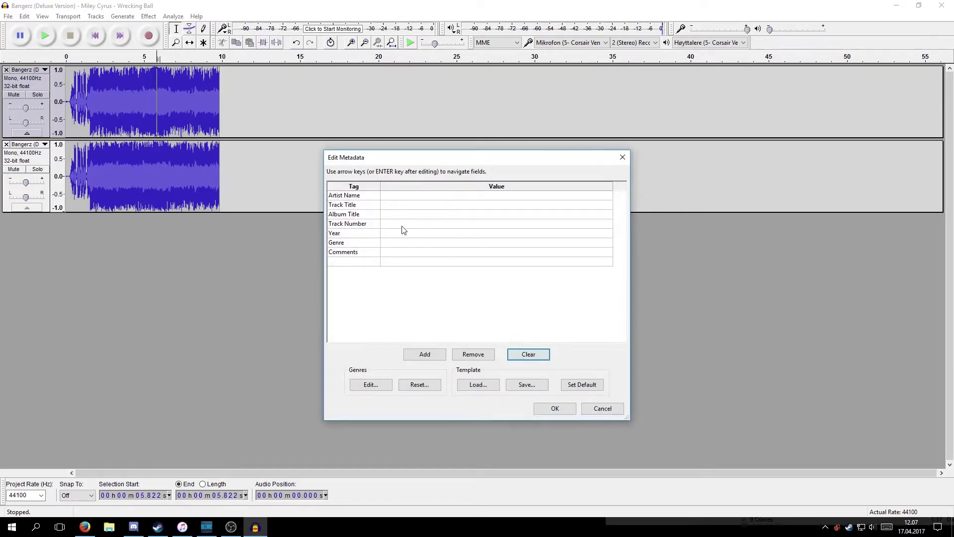
click(556, 410)
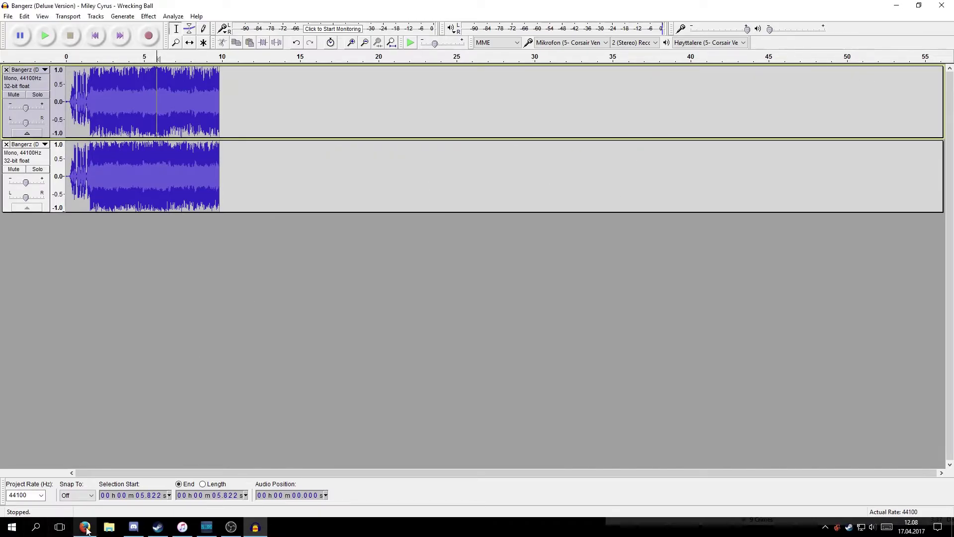
Step: In File Explorer, go to Documents > ManiaPlanet > Skins > Horns and select the exported wrecking file
click(109, 527)
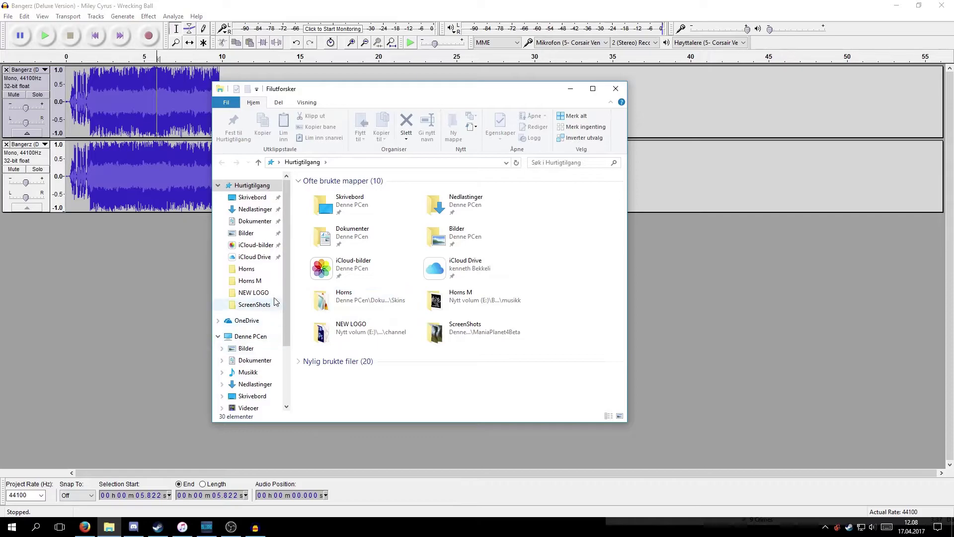
click(253, 222)
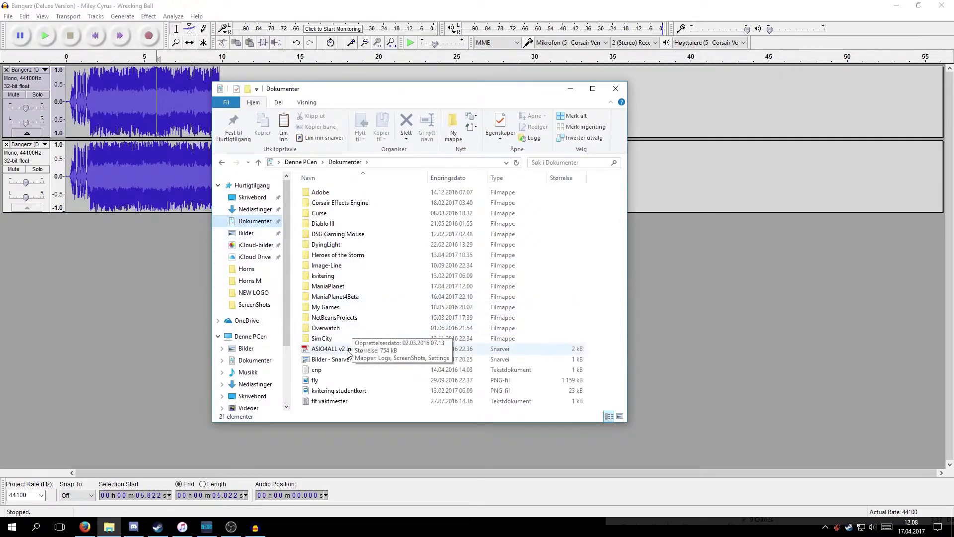
double_click(348, 287)
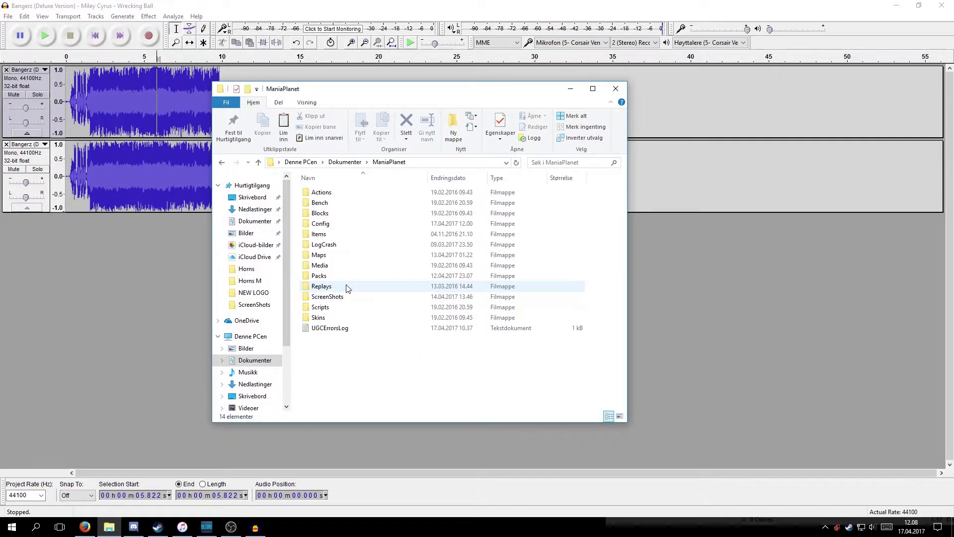
double_click(336, 316)
double_click(341, 226)
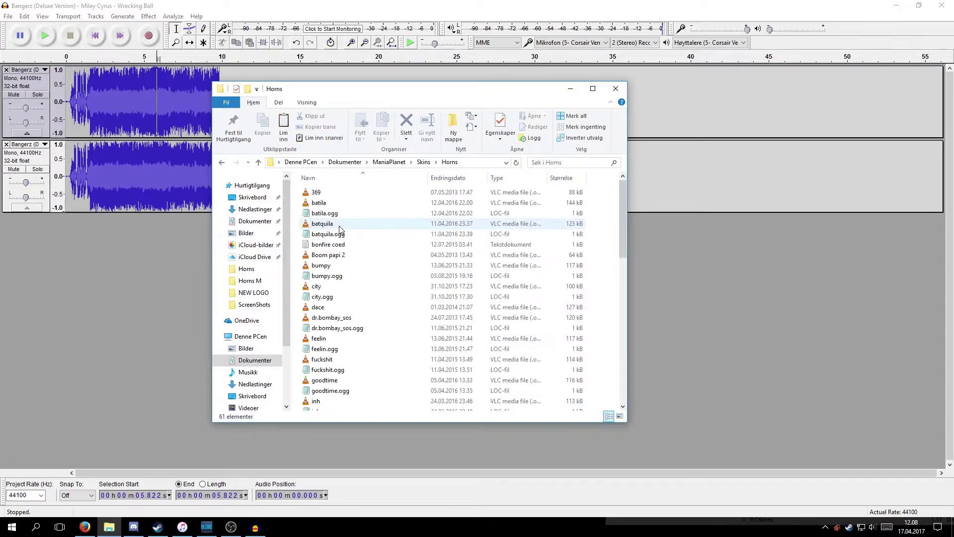
scroll(341, 230, down, 13)
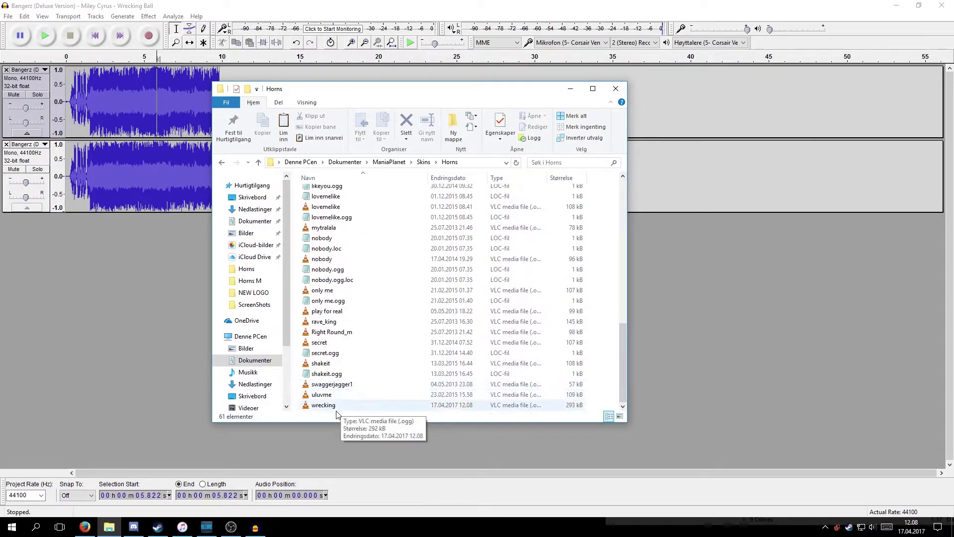
click(341, 407)
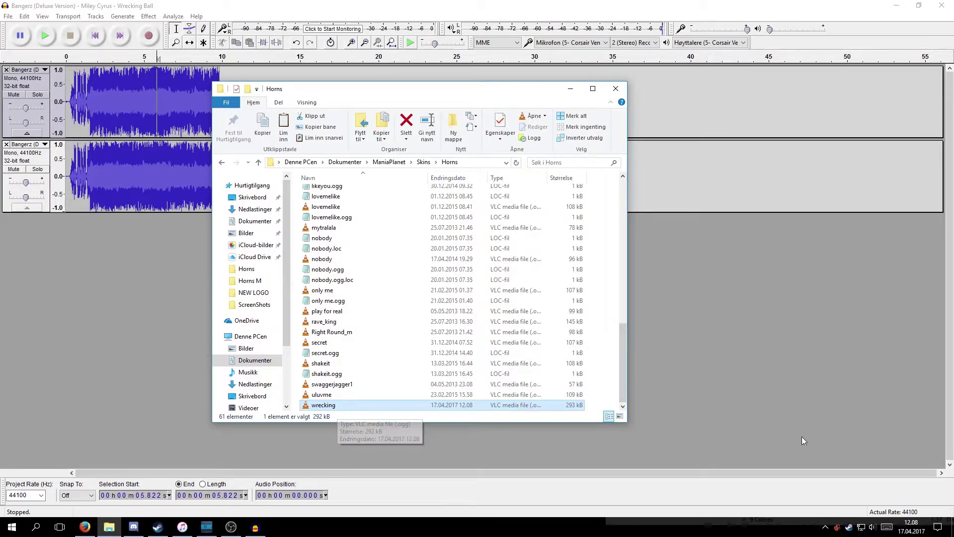
Step: Launch ShootMania Storm through Steam, examine the advanced network settings in its launcher configuration, and exit without saving
right_click(851, 528)
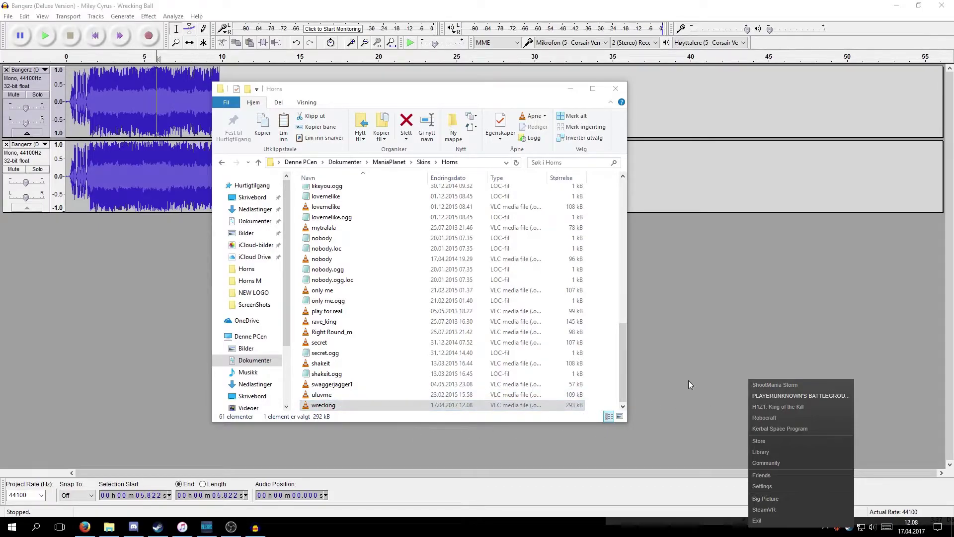
click(777, 384)
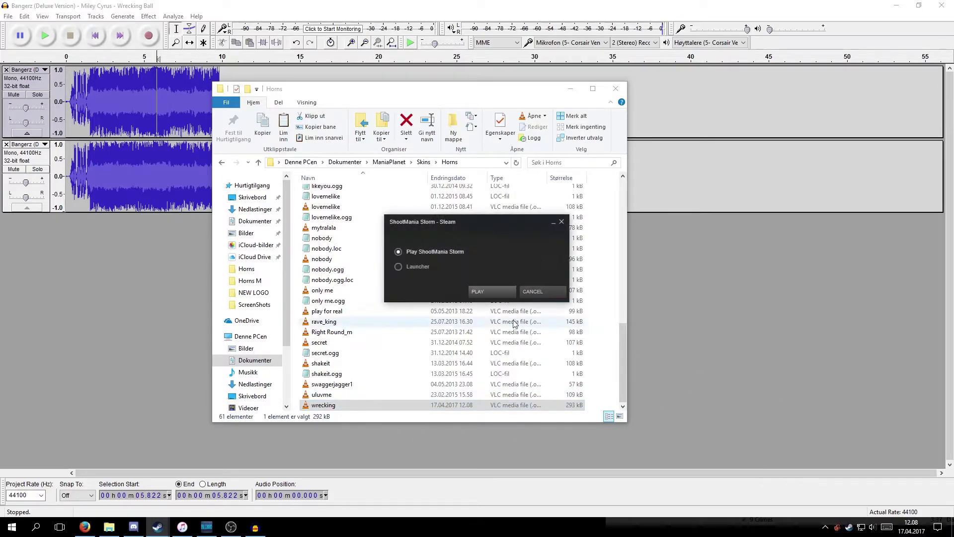
click(489, 291)
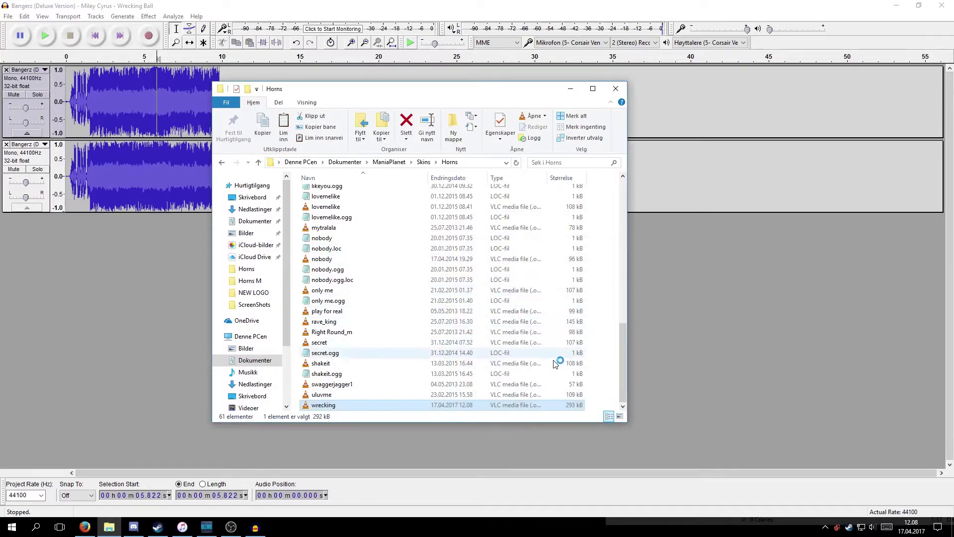
click(445, 314)
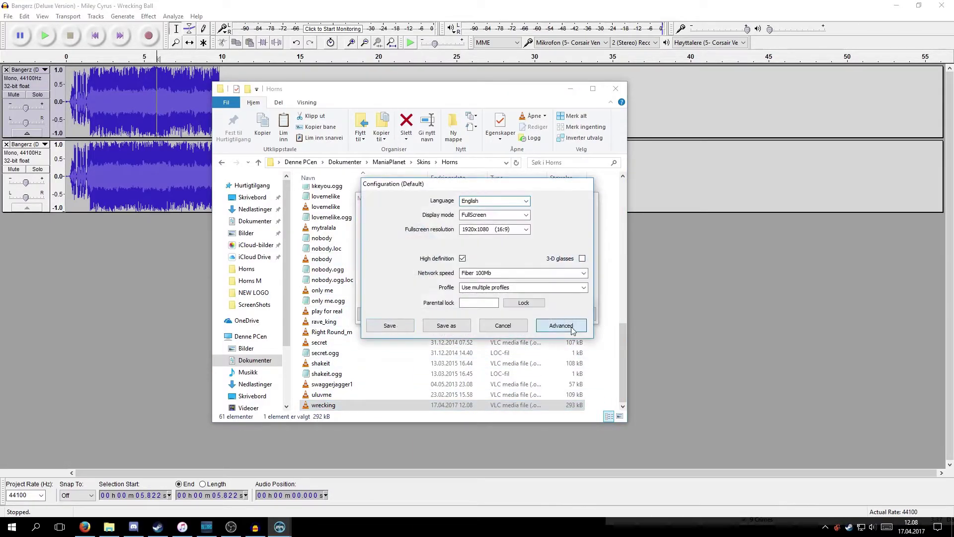
click(572, 326)
click(385, 163)
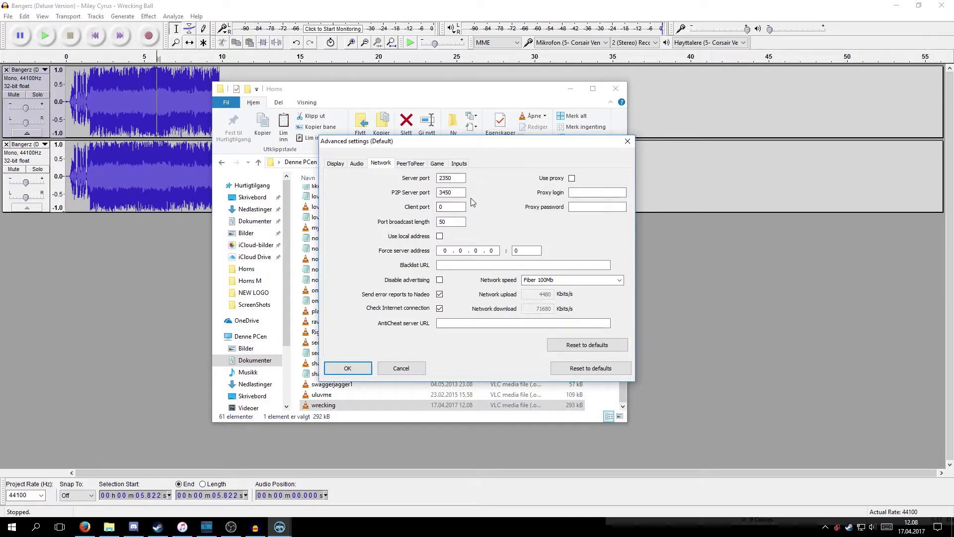
click(401, 367)
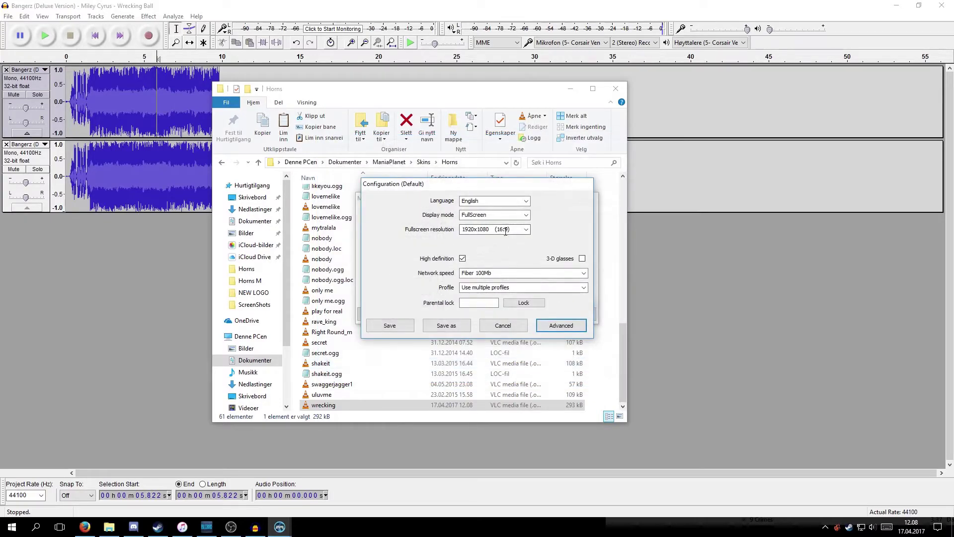
click(504, 327)
click(569, 315)
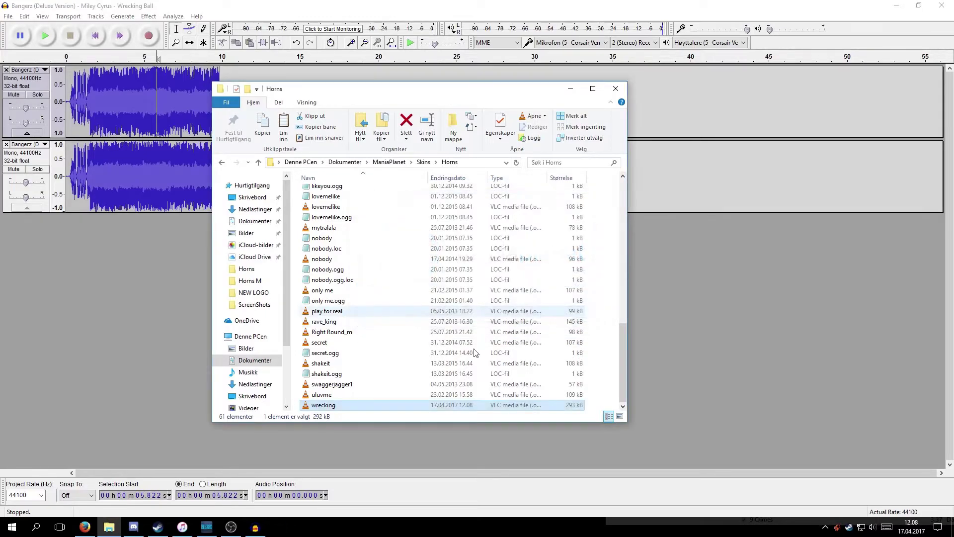
Step: Switch to OpenDrive in Firefox and upload the wrecking file from File Explorer into the k horns folder
click(86, 528)
click(109, 527)
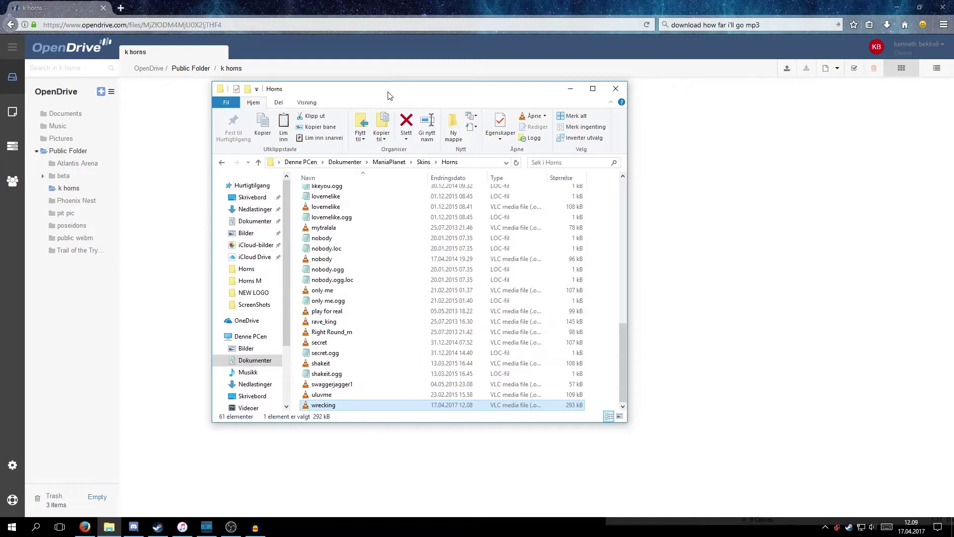
drag(389, 96, 689, 86)
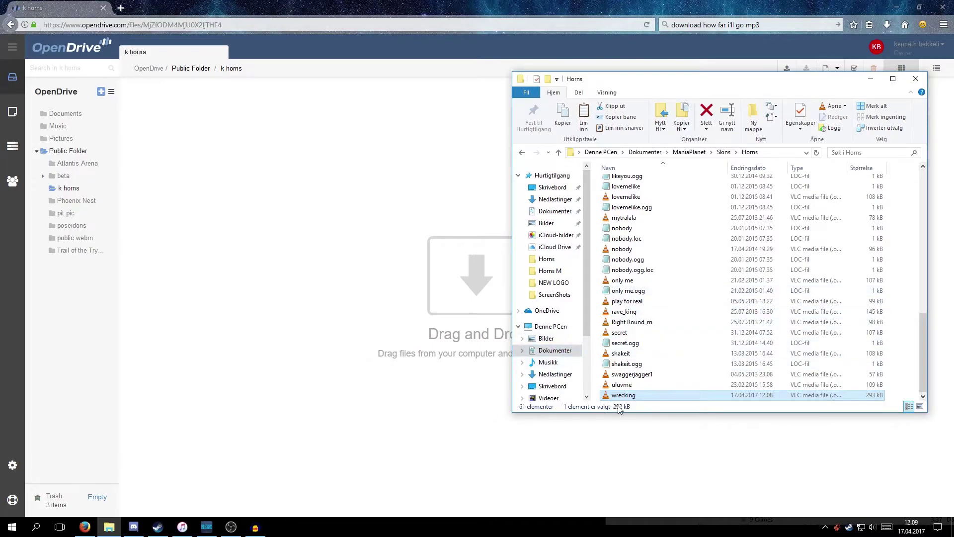
drag(628, 396, 307, 316)
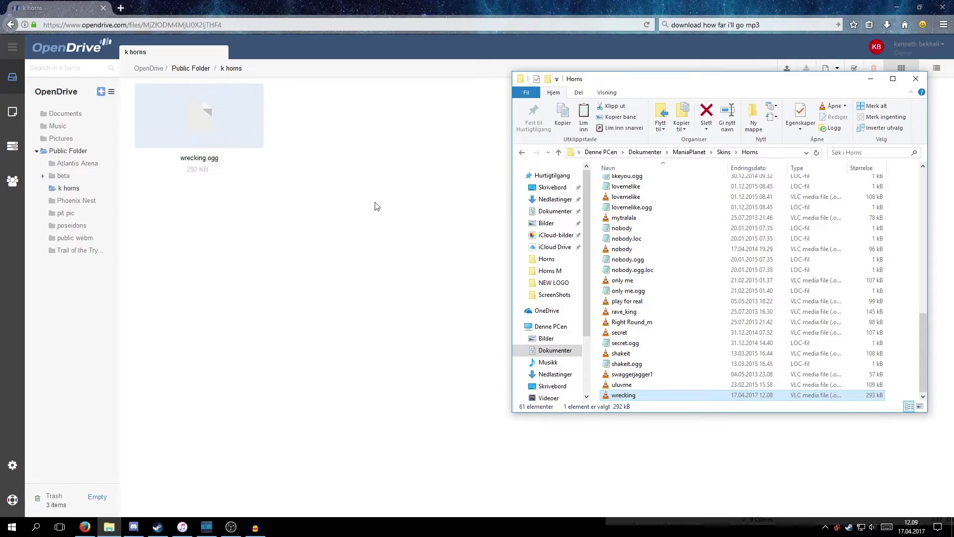
Step: Copy the direct download link of wrecking.ogg in OpenDrive and close its links dialog
click(323, 147)
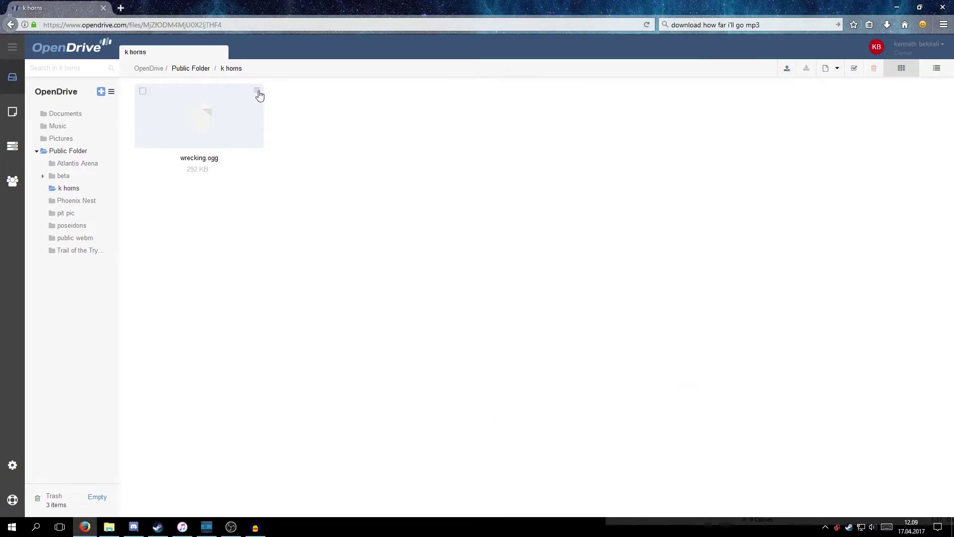
click(258, 92)
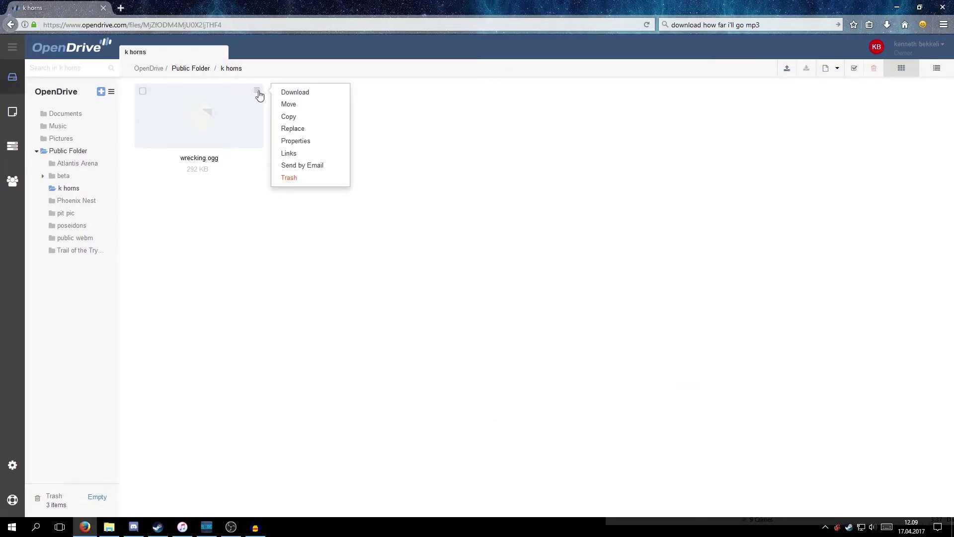
click(315, 156)
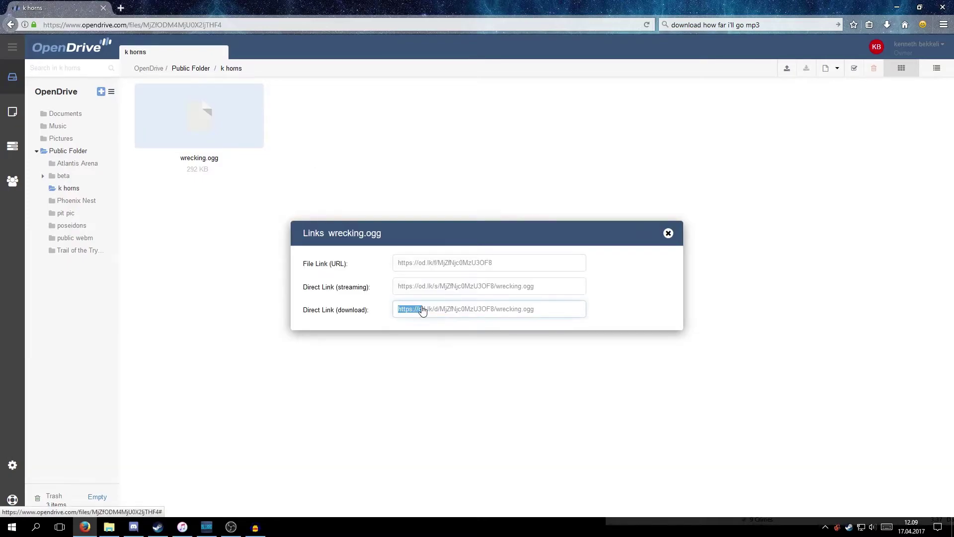
click(469, 312)
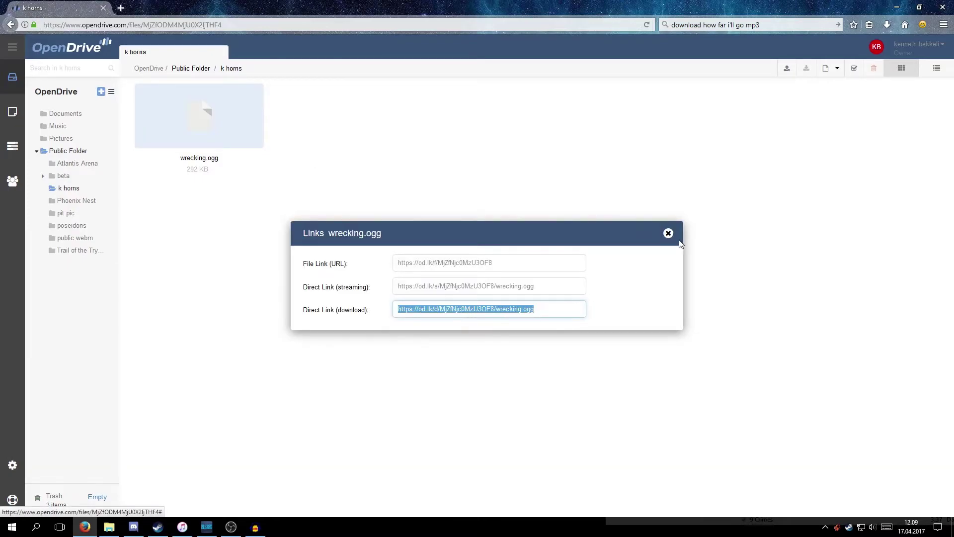
click(668, 234)
Step: Open Notepad and paste the wrecking.ogg download link into the empty document
key(super)
text(noti)
key(Return)
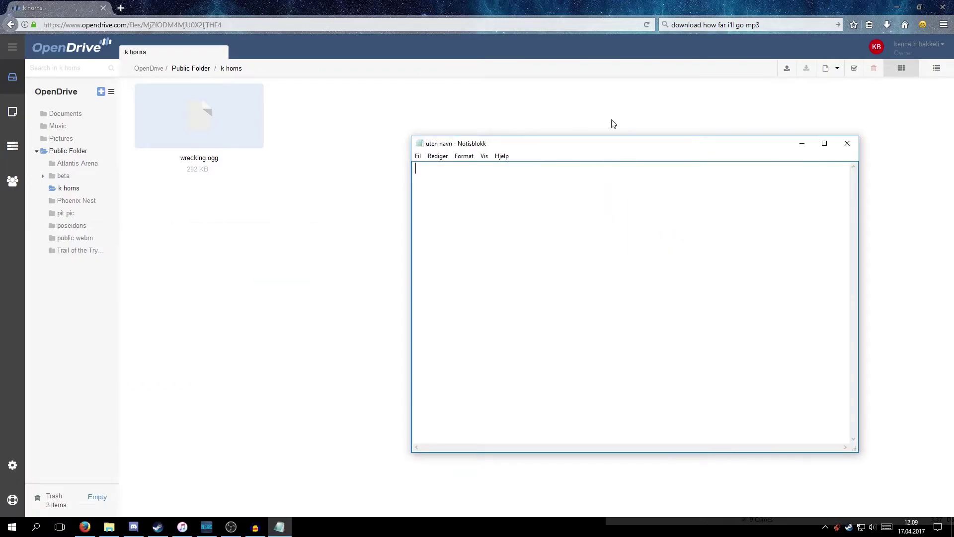
key(ctrl+v)
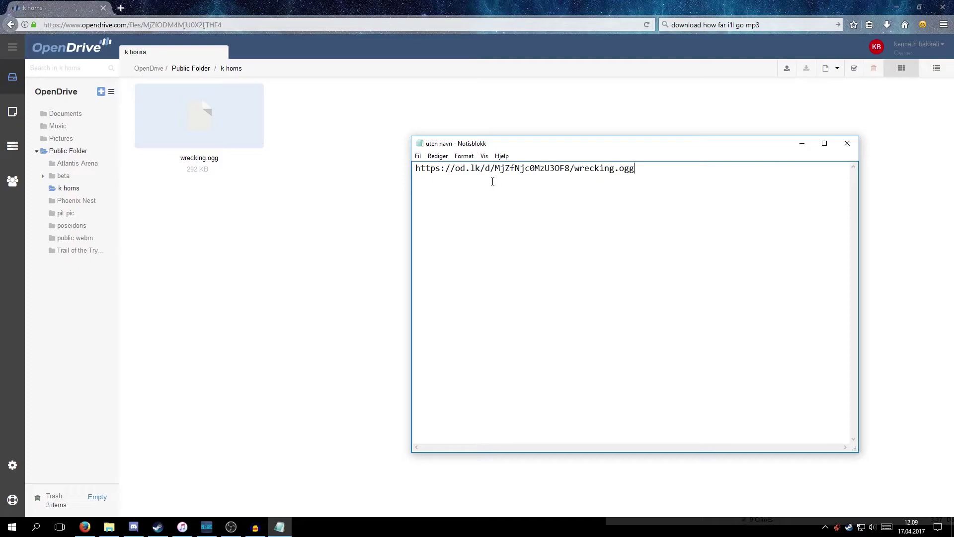
click(418, 156)
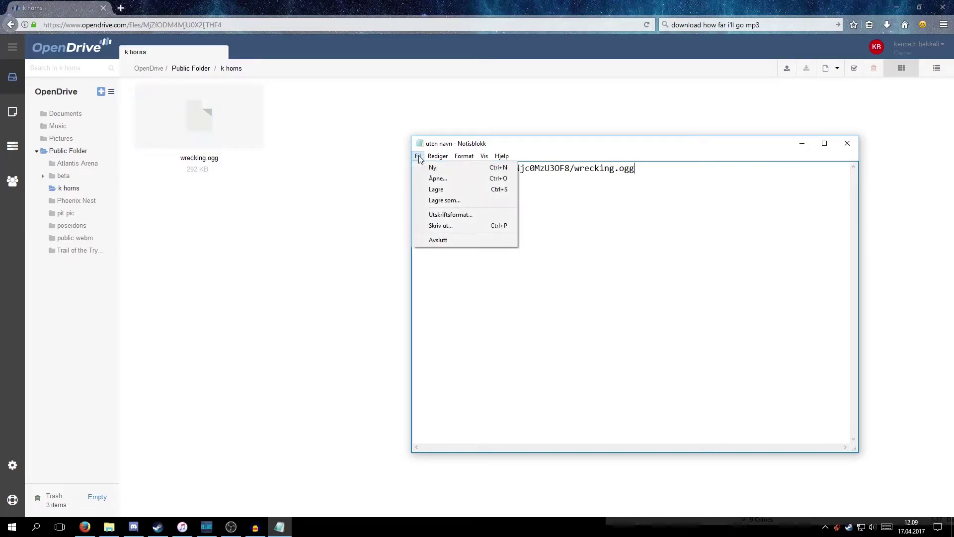
mouse_move(438, 157)
click(645, 209)
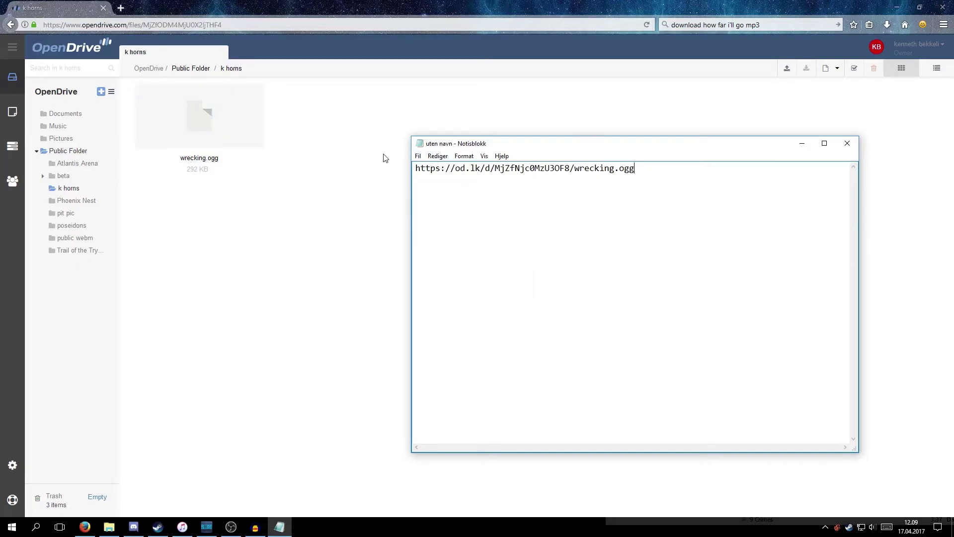
Step: Start saving the Notepad document under a new name in the ManiaPlanet Horns folder, with the file type set to Alle filer
click(419, 157)
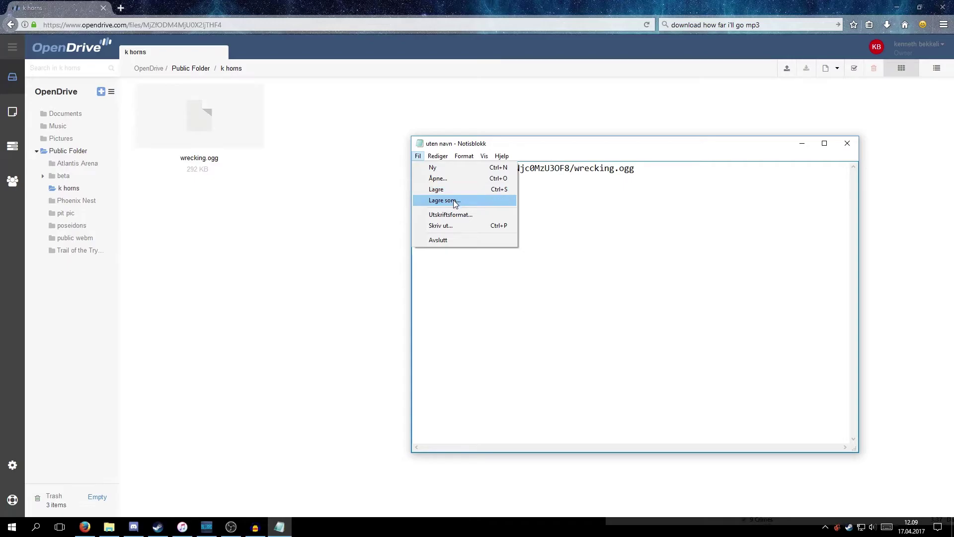
click(454, 200)
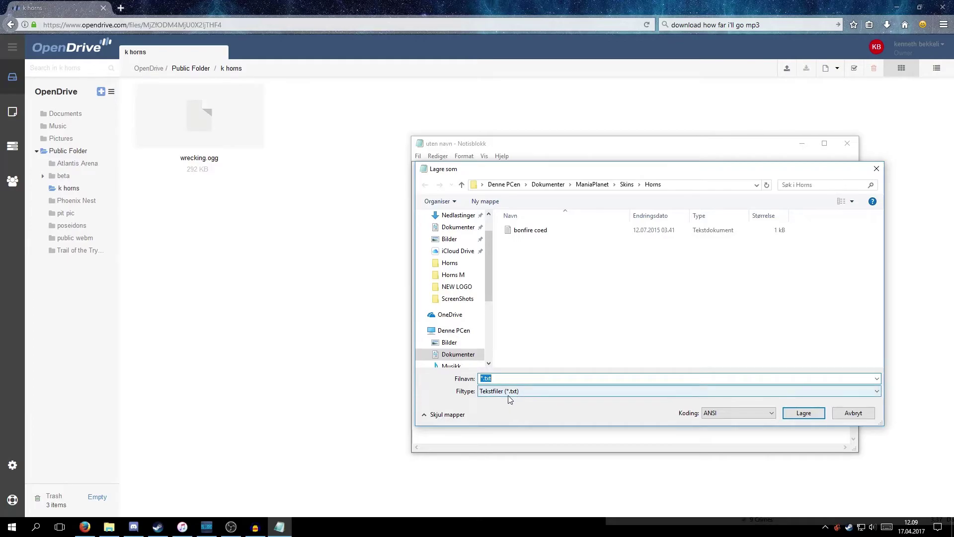
click(517, 393)
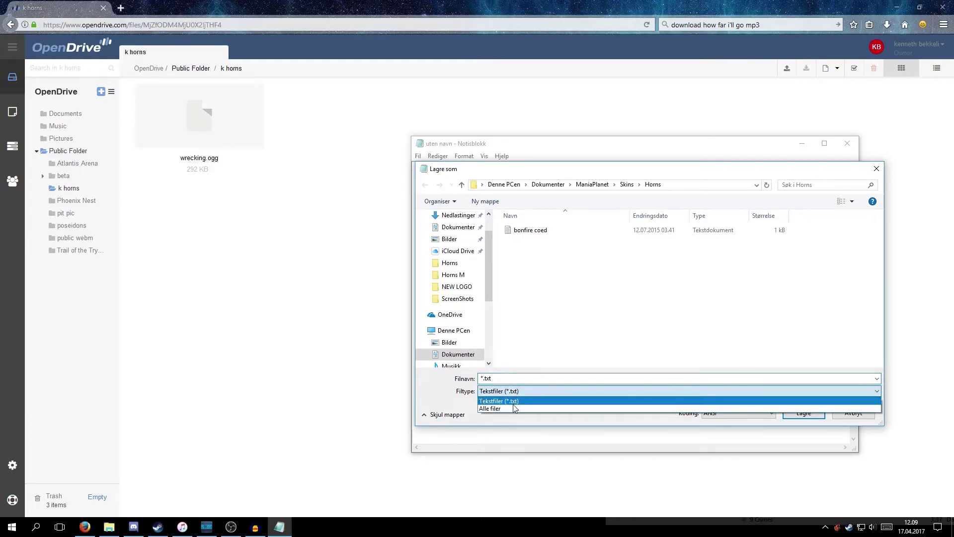
click(512, 407)
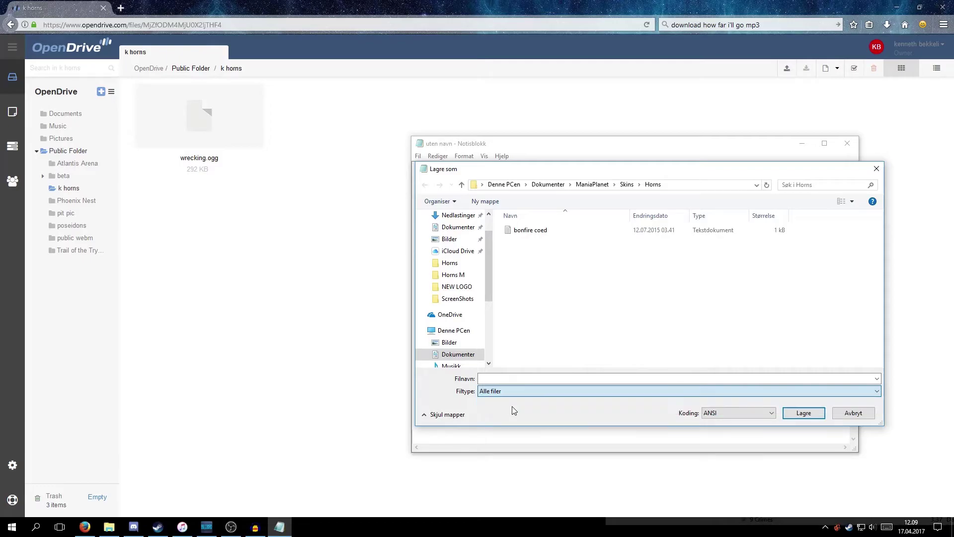
click(504, 378)
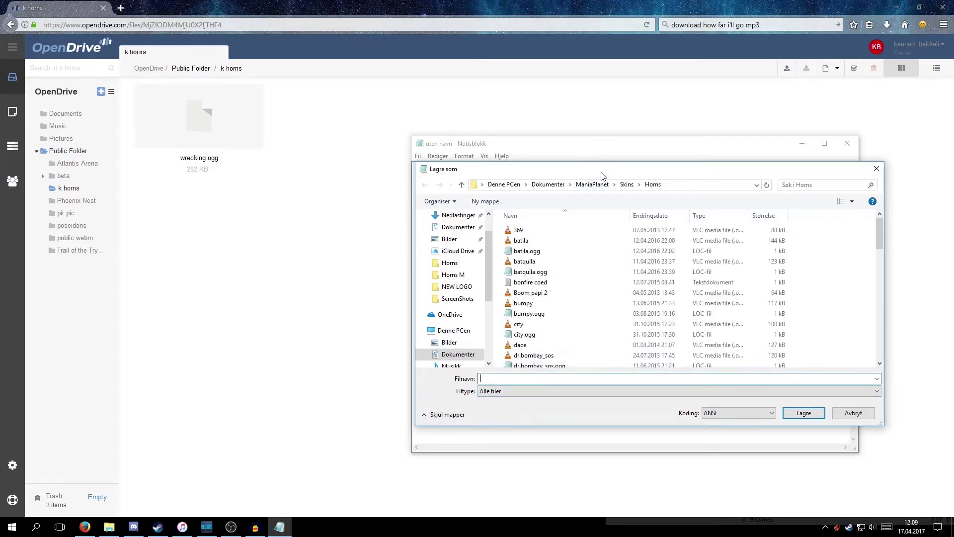
drag(589, 169, 451, 94)
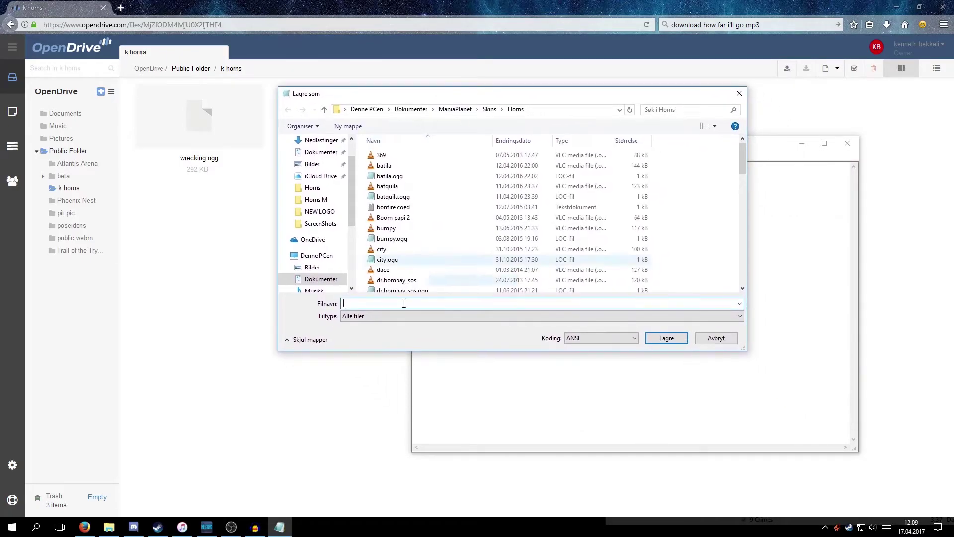
click(370, 317)
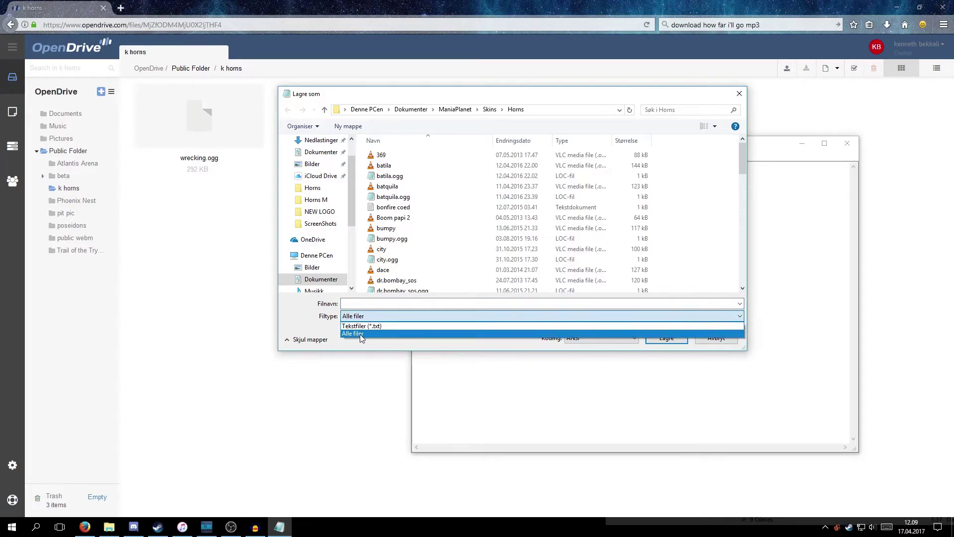
click(359, 332)
click(388, 303)
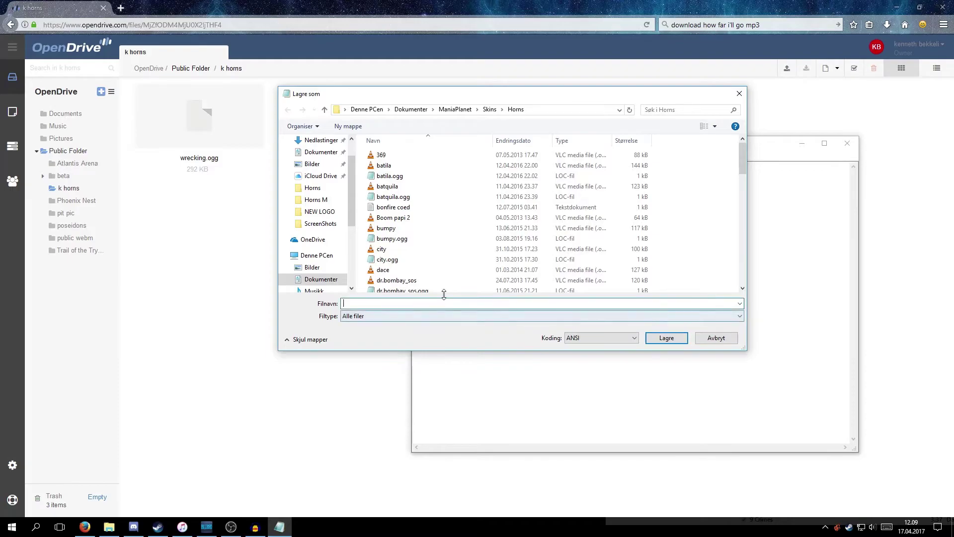
Step: Name the file wrecking.ogg.loc, matching the wrecking horn file, and save it in the Horns folder
scroll(482, 264, down, 6)
scroll(482, 264, down, 10)
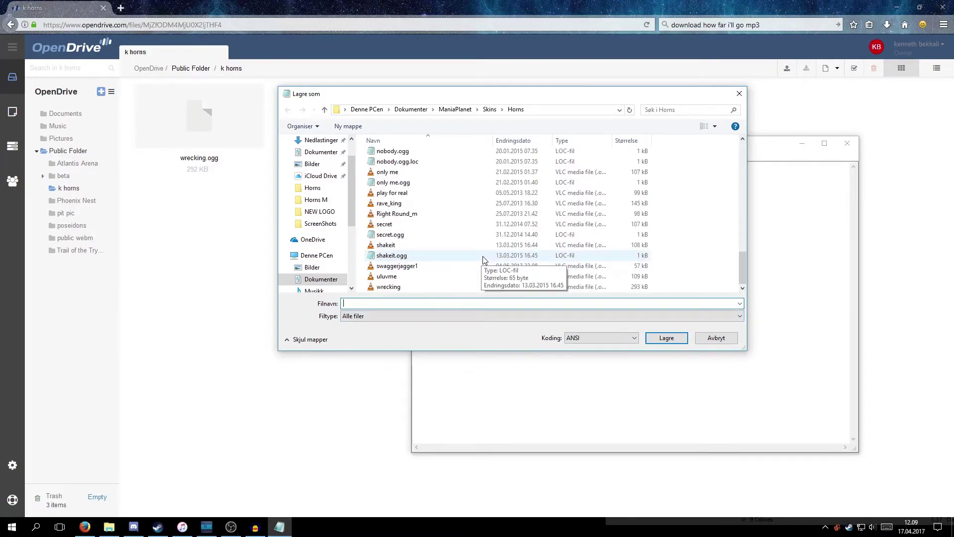
text(wrecking.ogg)
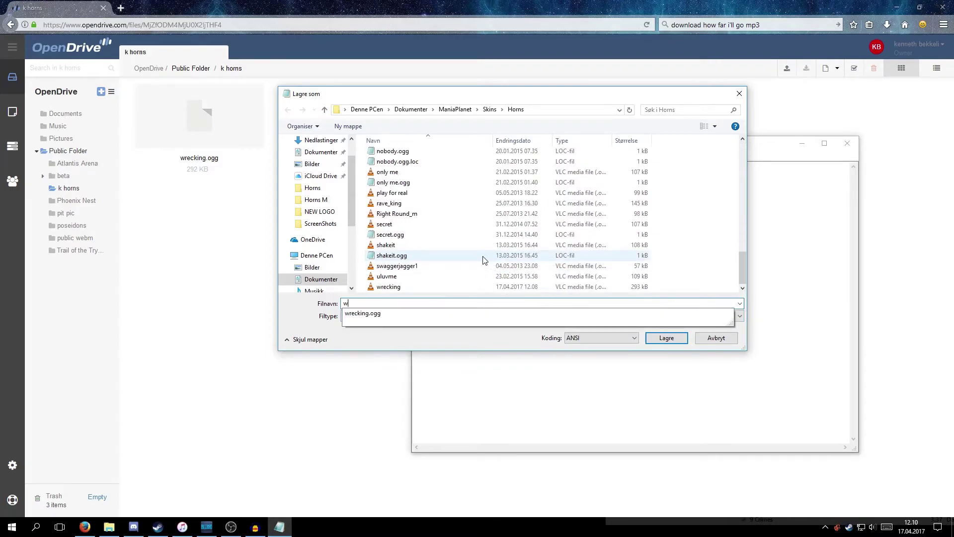
key(Down)
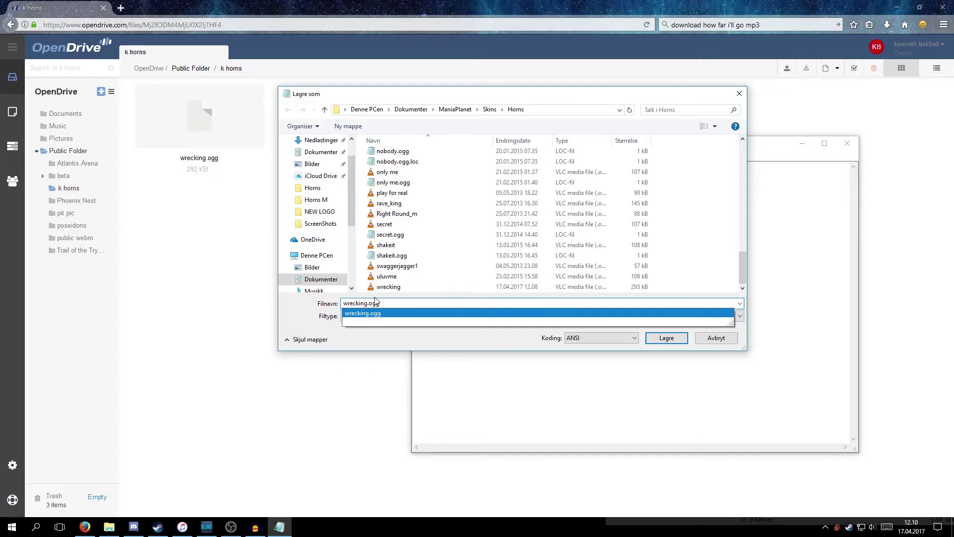
key(Escape)
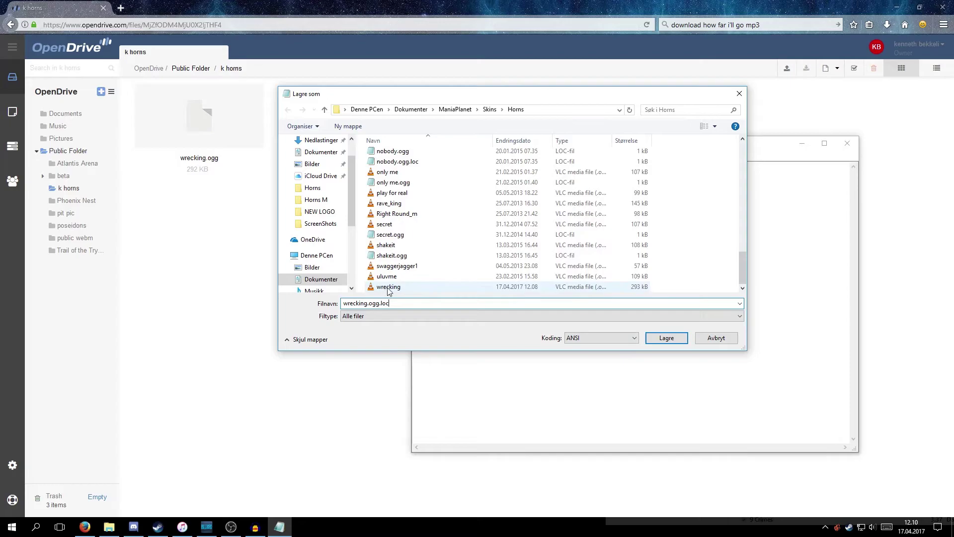
click(667, 339)
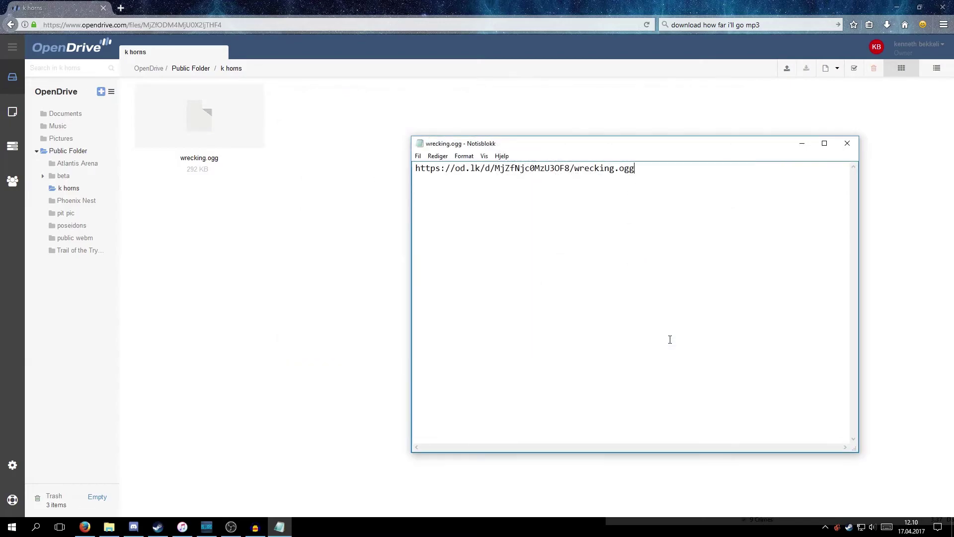
Step: Check the new wrecking.ogg LOC file in the Horns folder in File Explorer, and close both File Explorer and Notepad
click(109, 527)
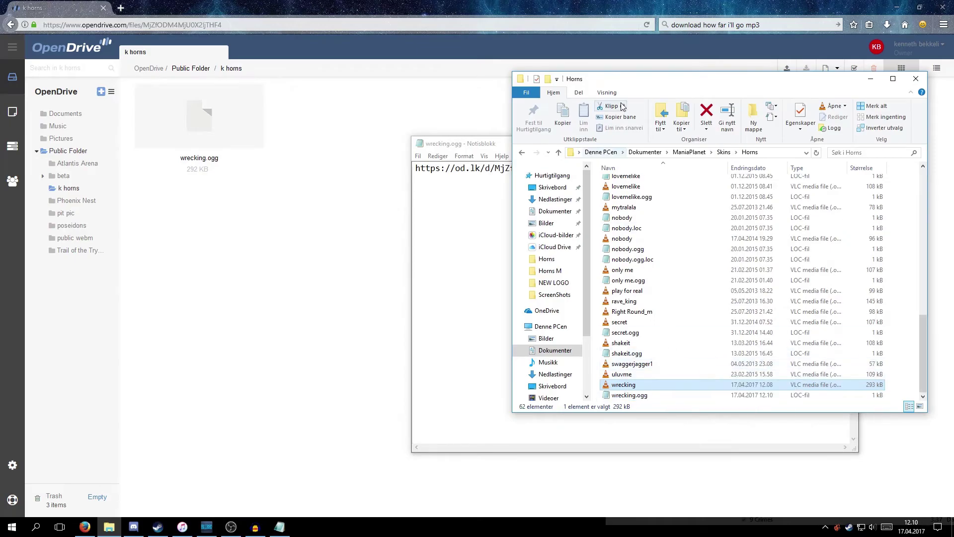
click(661, 395)
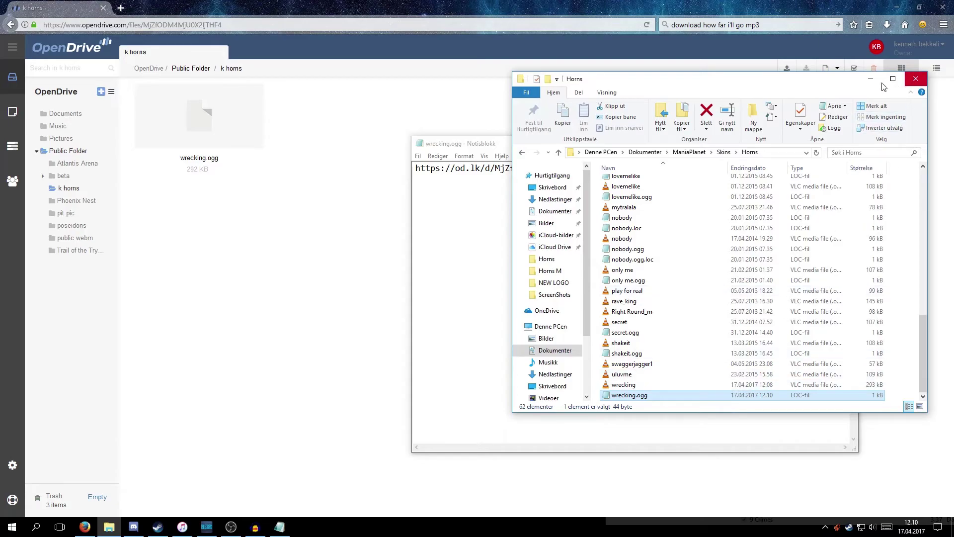
click(916, 74)
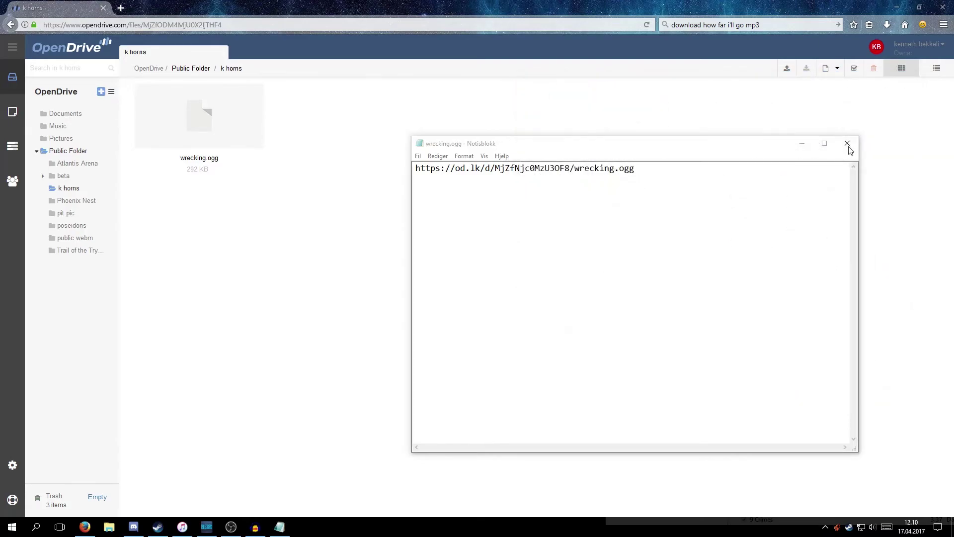
click(849, 143)
Step: Launch ShootMania Storm through Steam and open the player profile
right_click(850, 528)
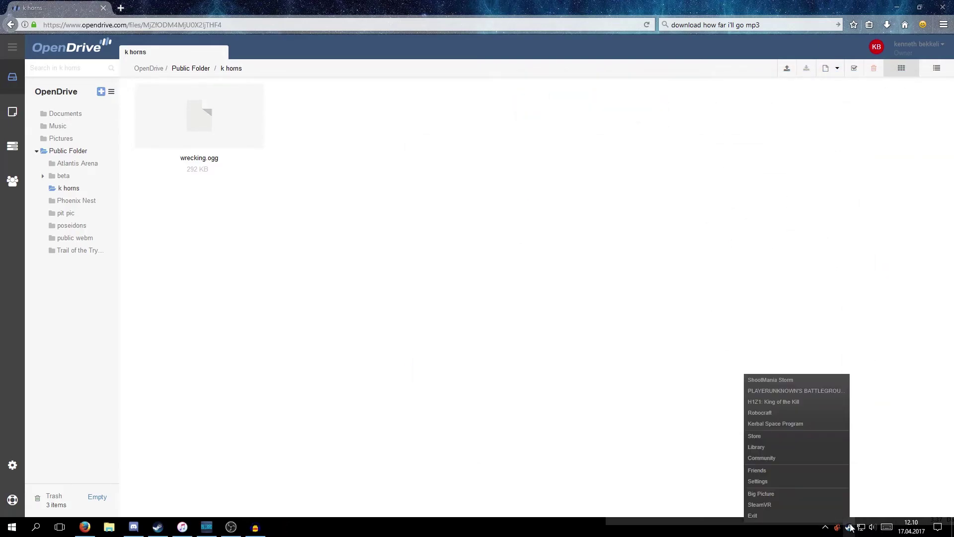
click(805, 380)
click(474, 292)
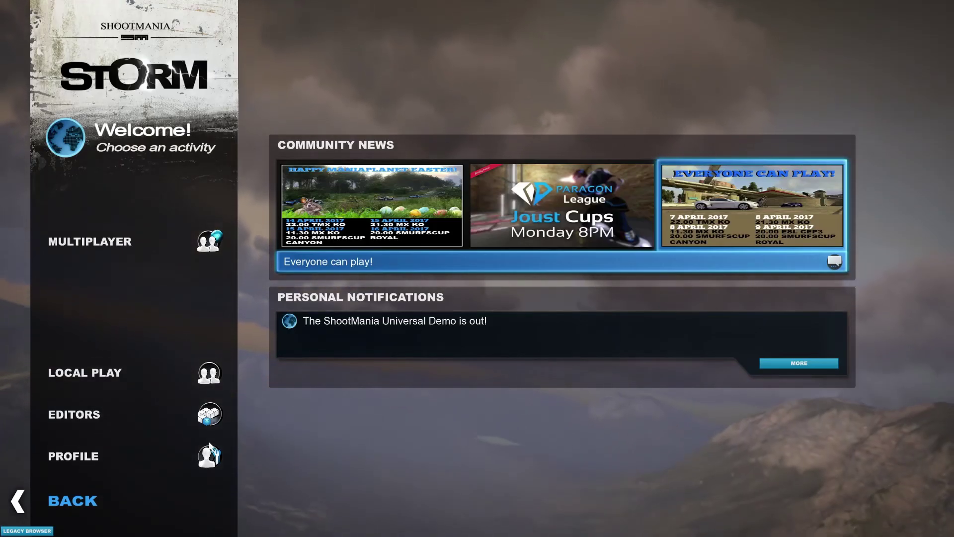
click(99, 455)
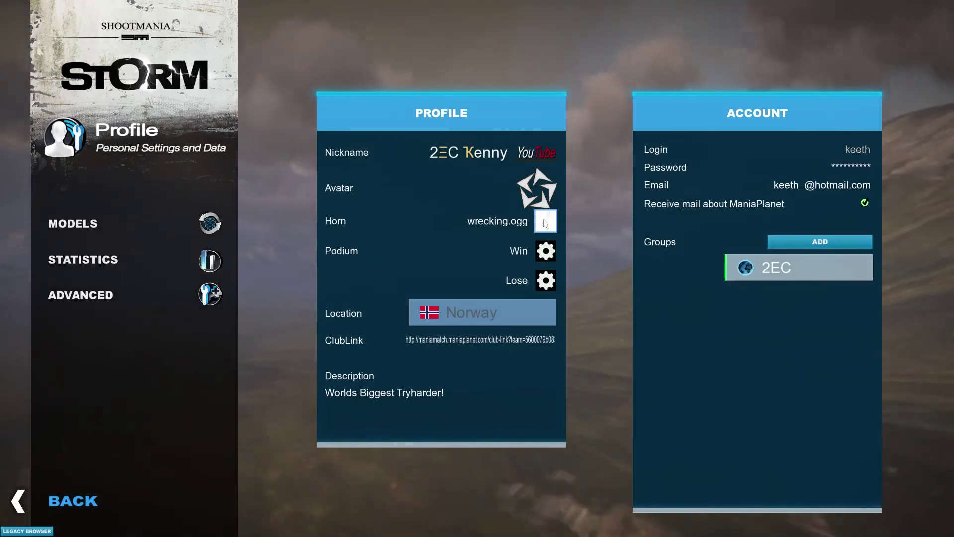
Step: Choose wrecking.ogg from the third page of the horn sound list as the profile's horn
click(545, 220)
click(412, 283)
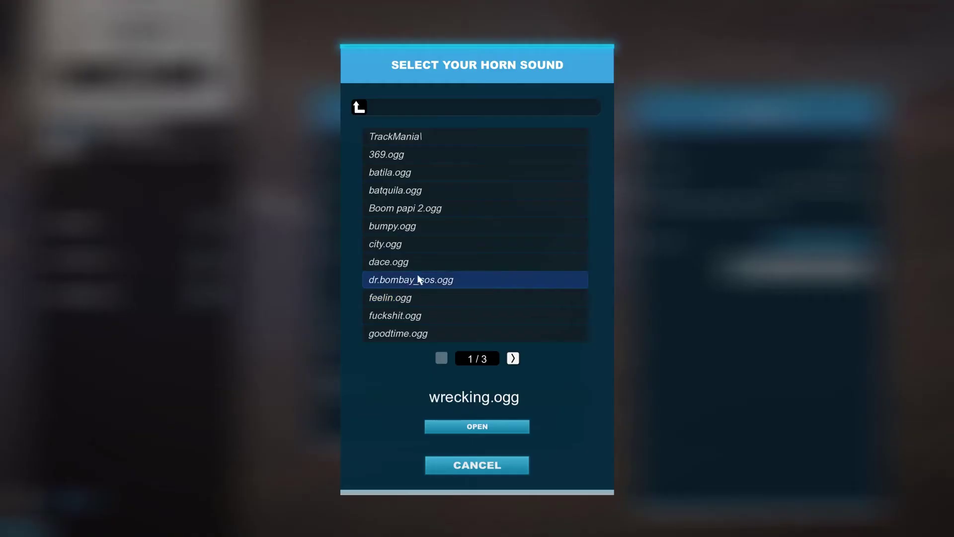
click(513, 358)
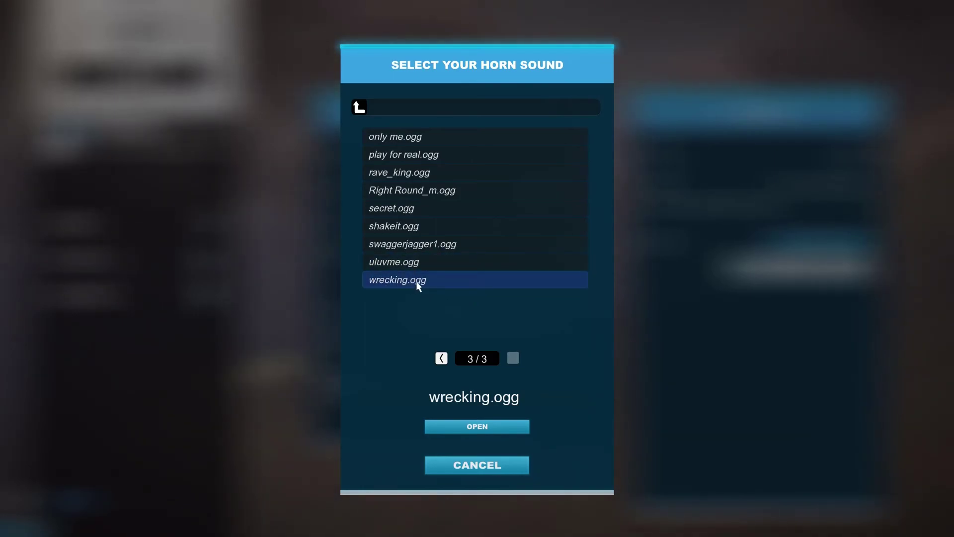
click(463, 427)
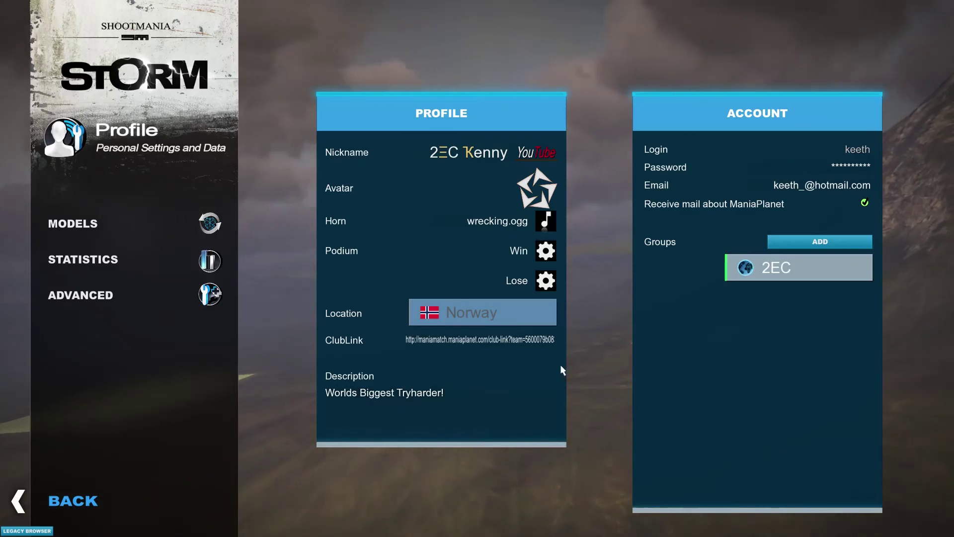
Step: Reopen the horn sound selection, go to its last page and apply wrecking.ogg again
click(545, 230)
click(454, 288)
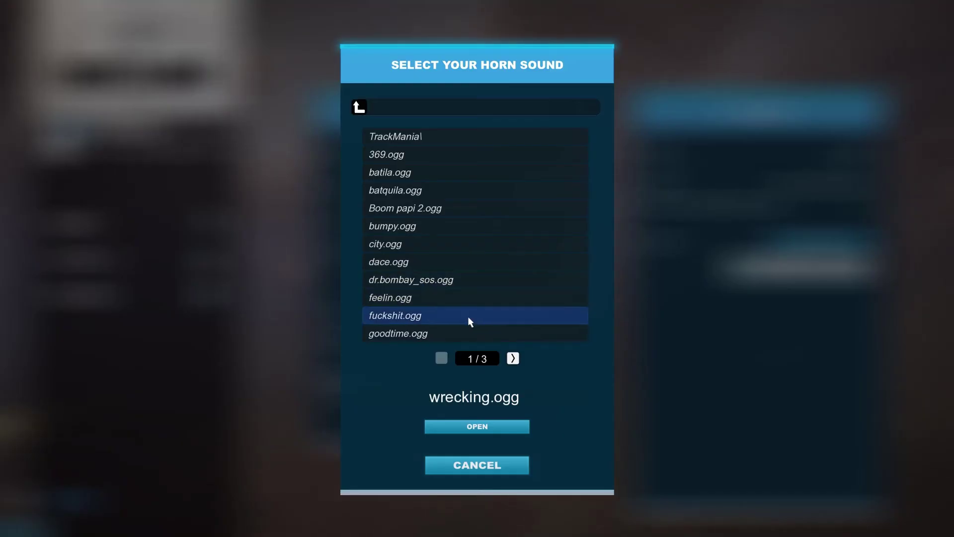
click(519, 354)
click(518, 356)
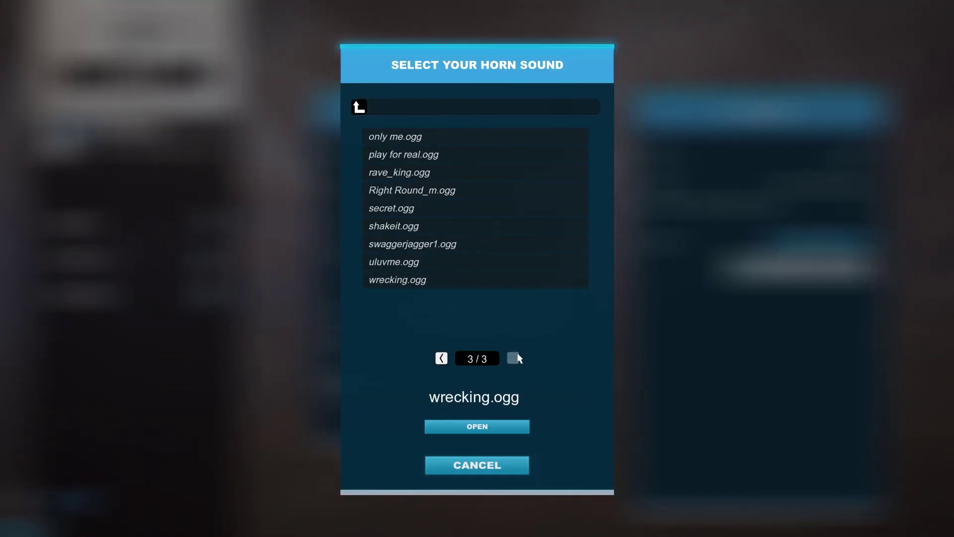
click(443, 262)
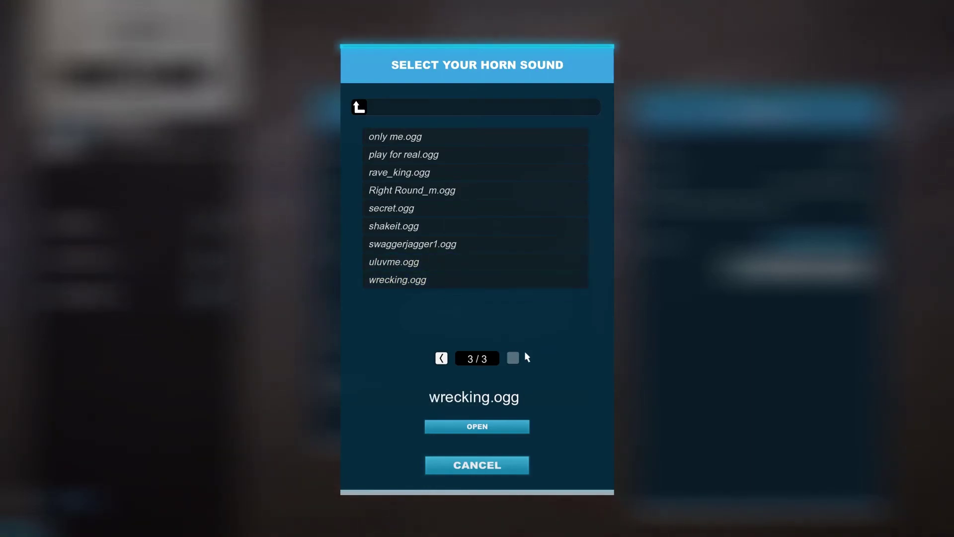
click(477, 426)
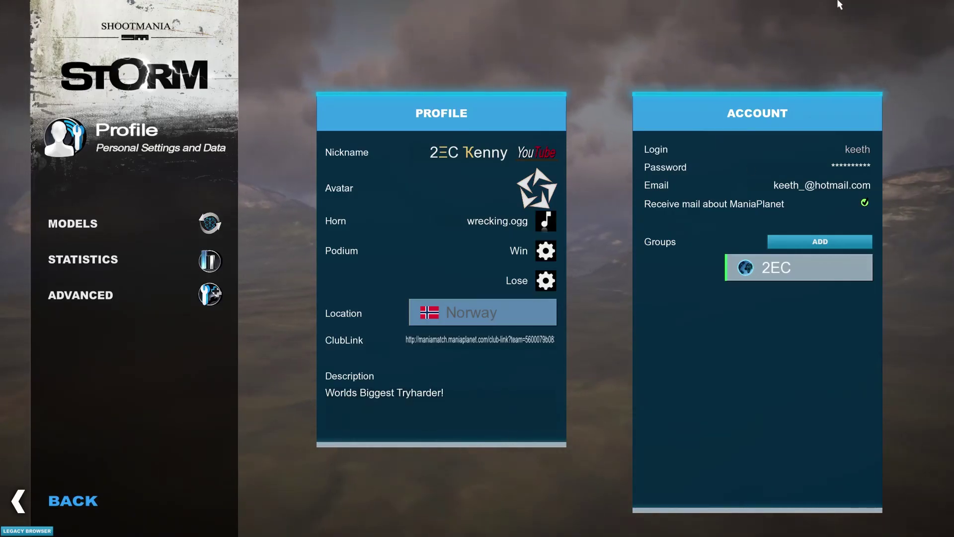
Step: Bring up the game's sound and music volume controls
mouse_move(841, 34)
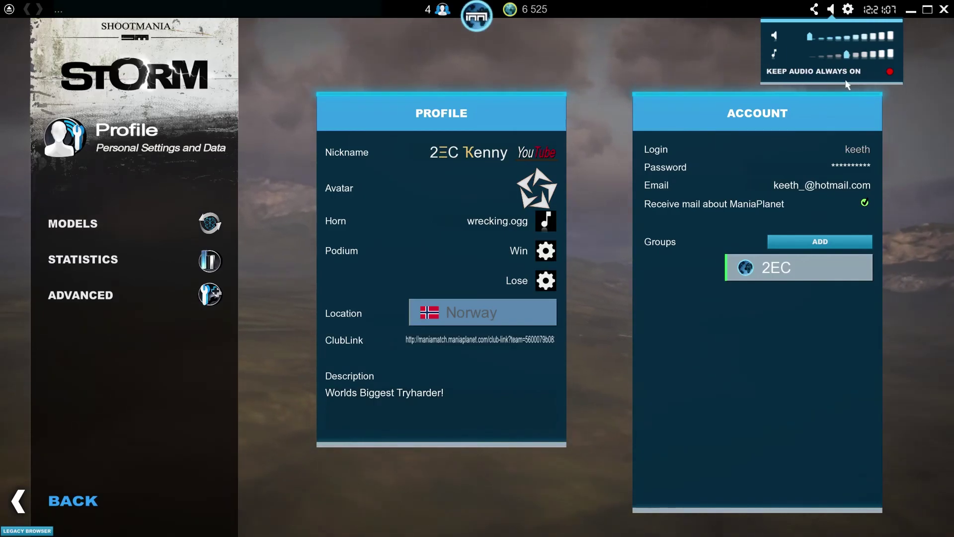